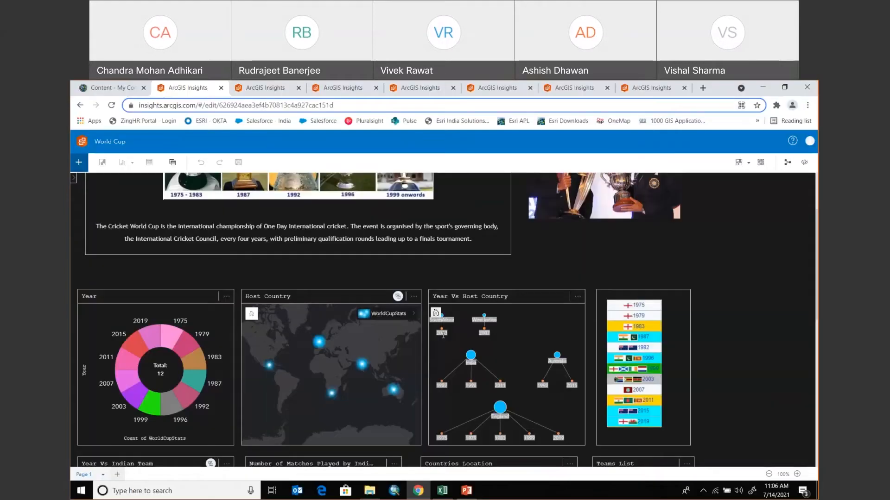
# - Select 1975 in the Year donut chart, examine the linked World Cup cards, and clear the selection
pyautogui.moveTo(172, 337)
pyautogui.click(177, 341)
pyautogui.click(177, 340)
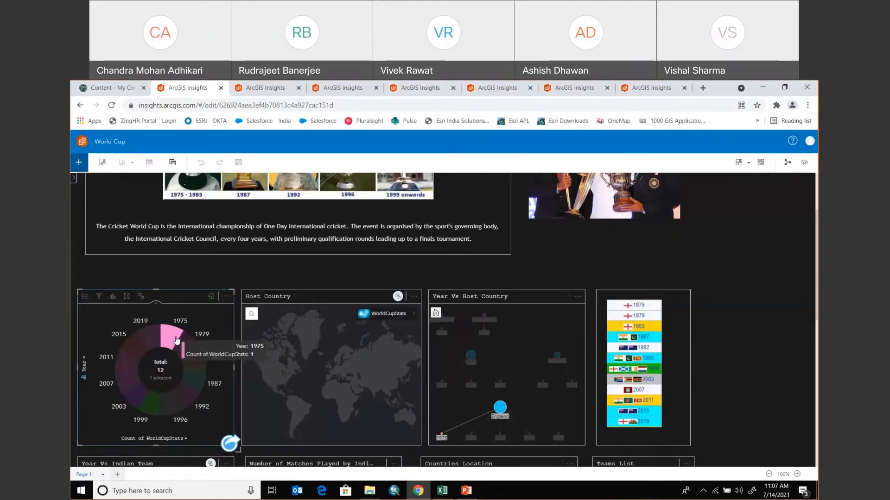
pyautogui.scroll(-1, 176, 341)
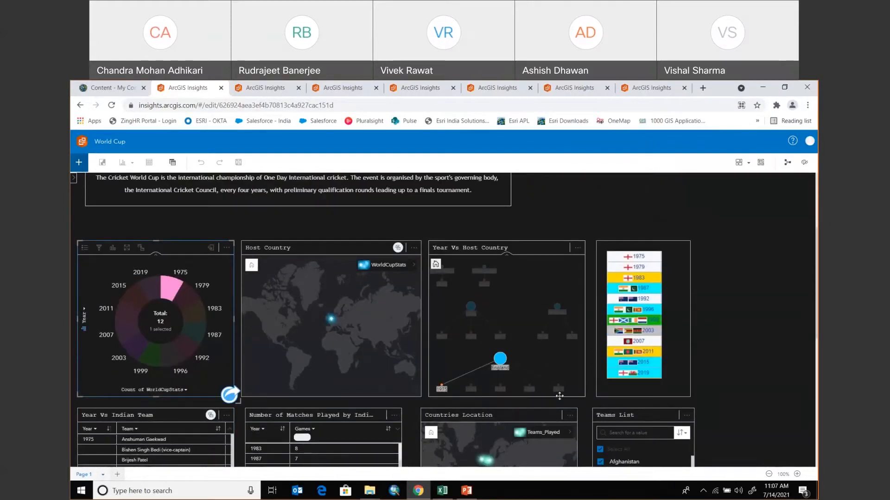
pyautogui.click(558, 341)
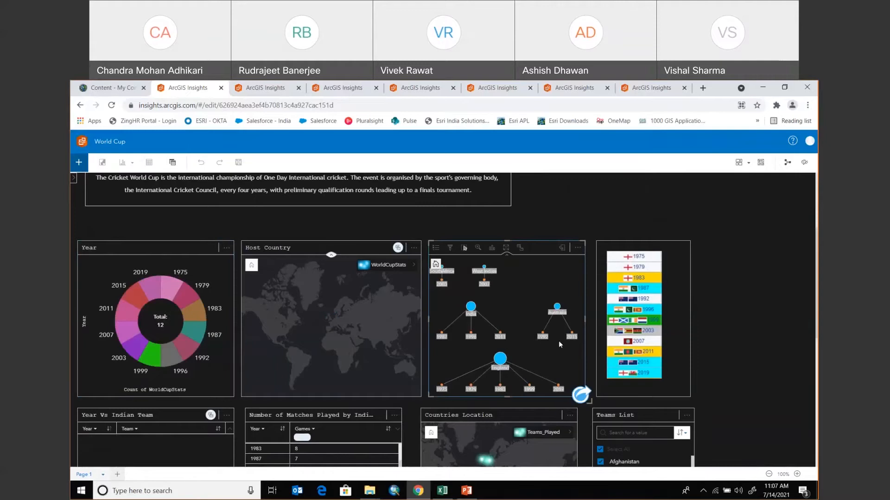
# - Select 1983 and 2011 in the table of matches played by India and examine the linked Indian team list
pyautogui.scroll(-3, 558, 341)
pyautogui.scroll(-1, 643, 332)
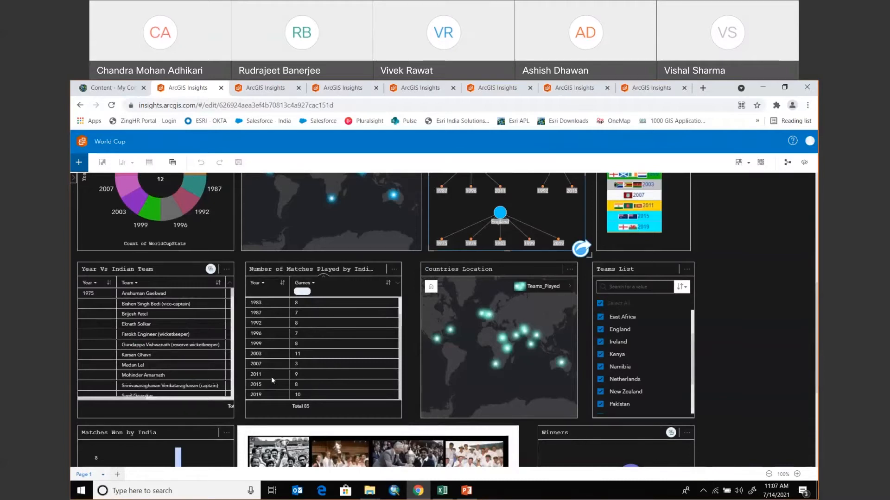
pyautogui.click(263, 344)
pyautogui.scroll(-1, 261, 297)
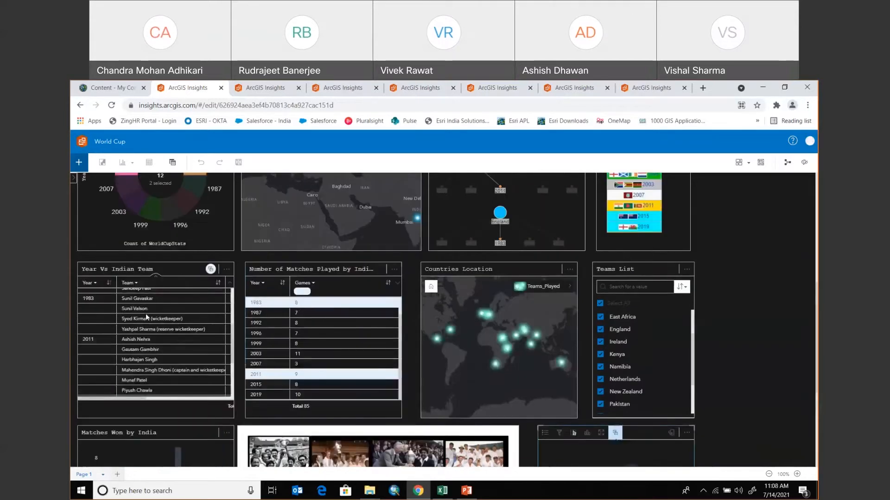
# - Clear the 1983 and 2011 selection from the Year donut chart and switch to the PowerPoint presentation
pyautogui.scroll(5, 147, 316)
pyautogui.scroll(3, 269, 321)
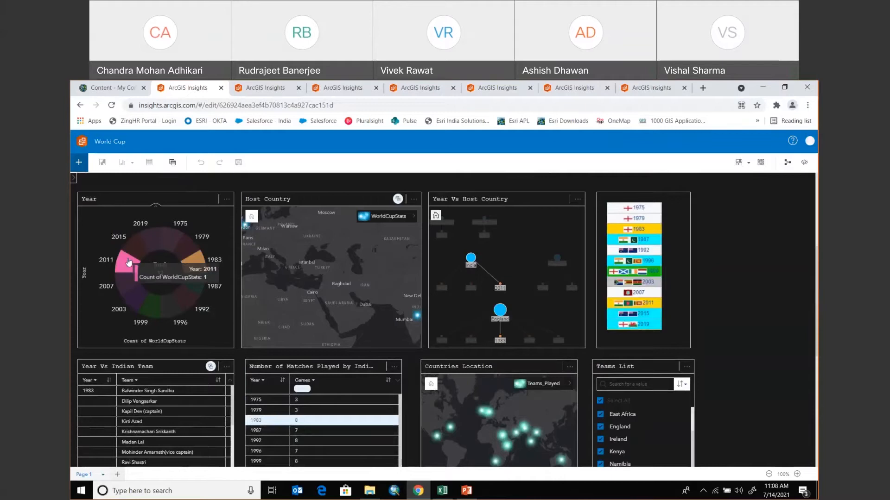
pyautogui.click(103, 238)
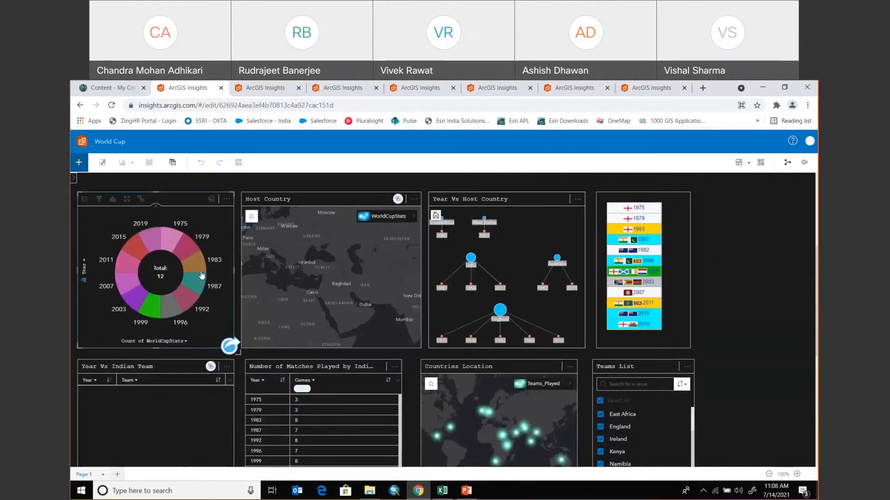
pyautogui.scroll(2, 201, 274)
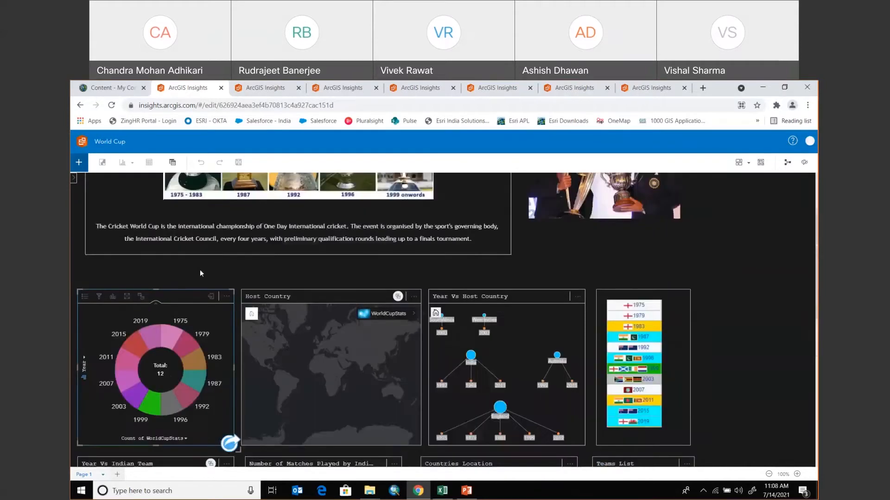
pyautogui.hotkey('alt', 'Tab')
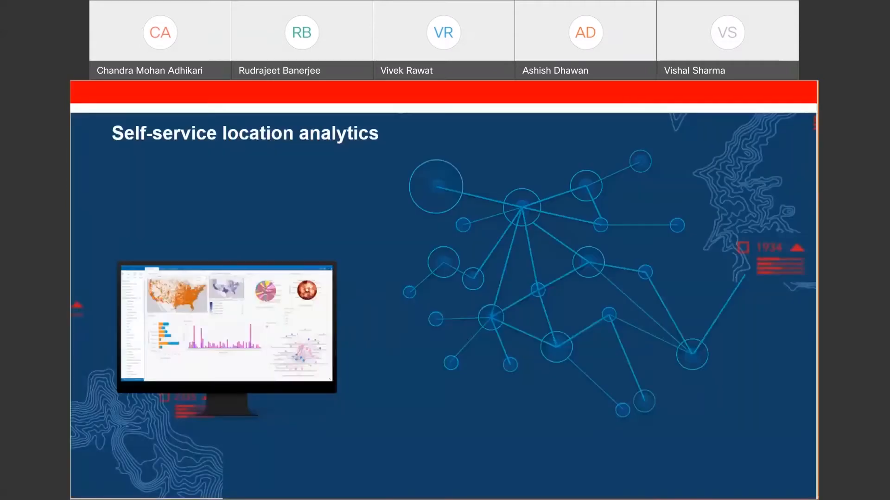
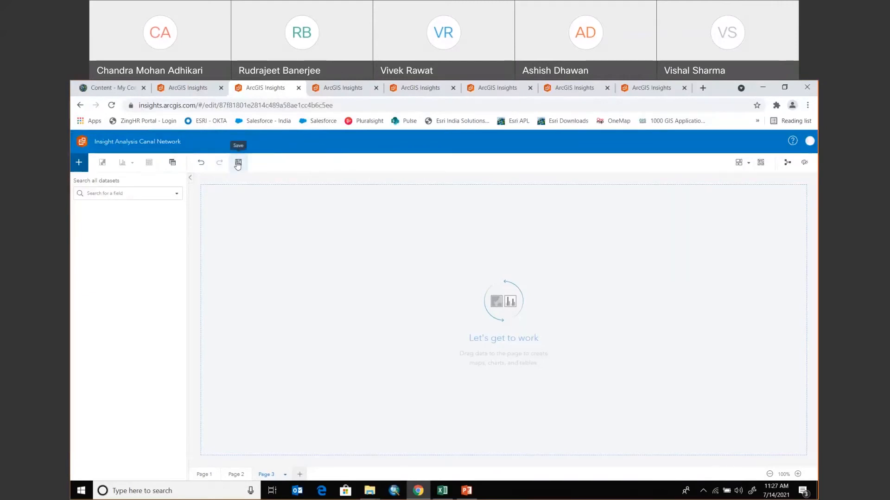
pyautogui.click(748, 162)
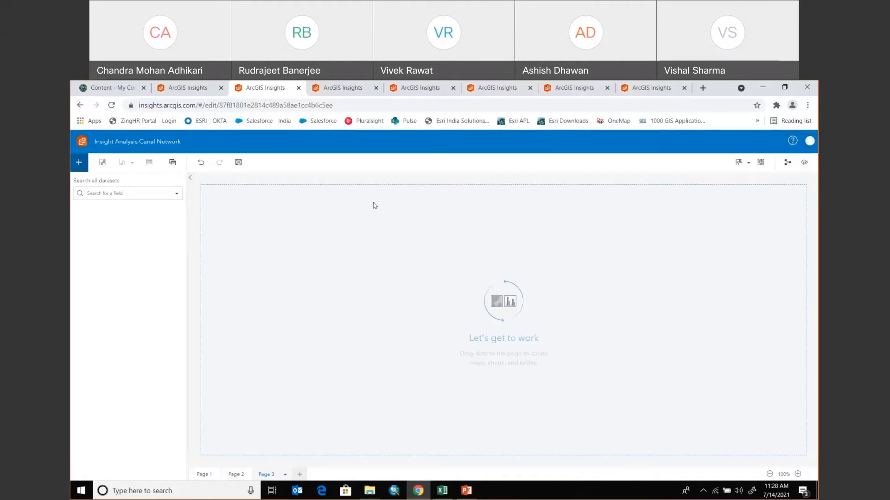
# - Search the Demo Portal data for "insight" and add all three Insights_Canal_Management layers to Page 3: CanalNetwork, India_District and Basin Area
pyautogui.click(79, 164)
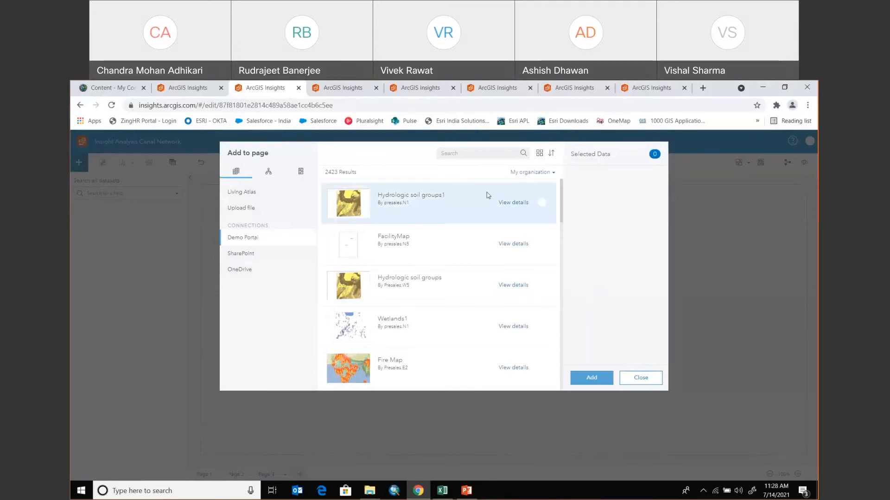
pyautogui.click(468, 153)
pyautogui.write('insight')
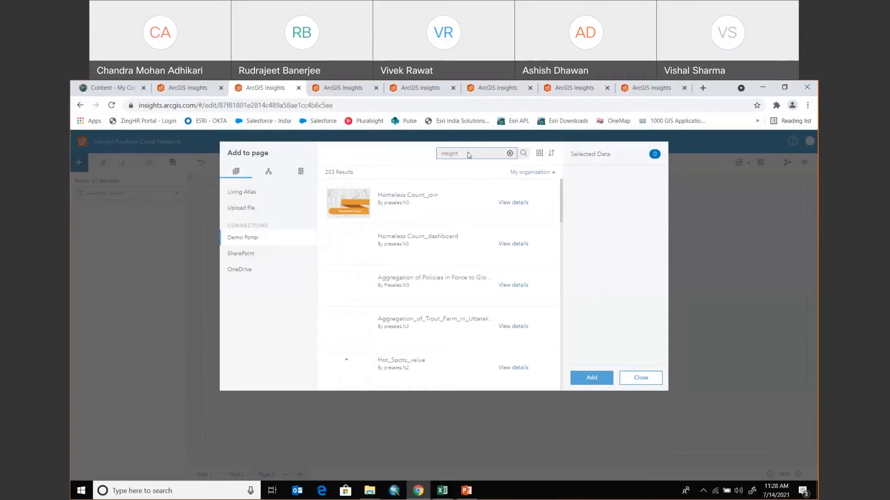
pyautogui.click(427, 210)
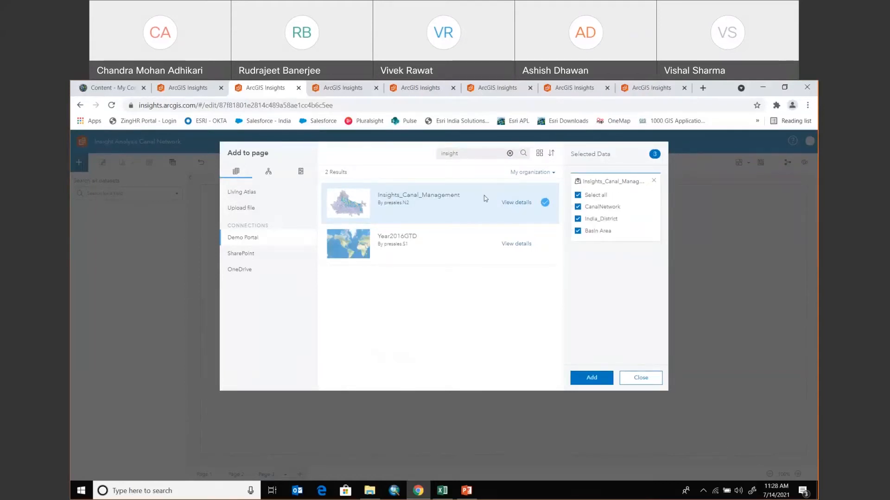
pyautogui.click(600, 379)
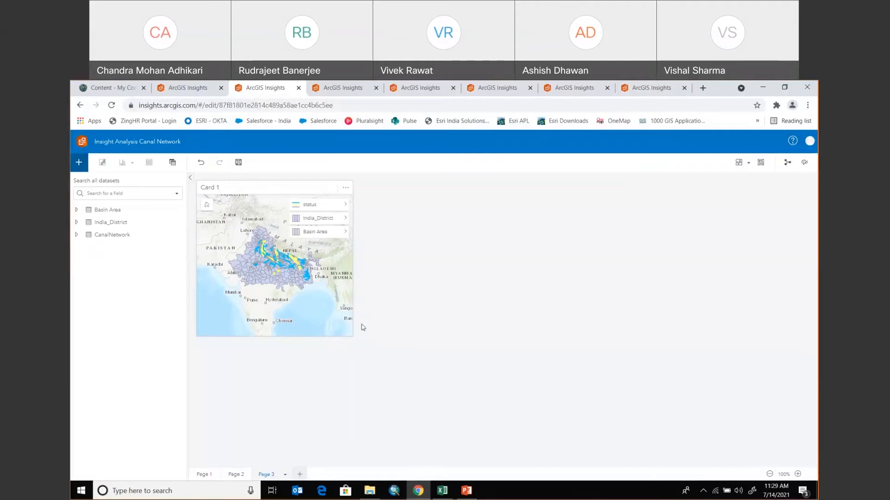
# - Switch to the Canal_Approval_Plan workbook in Excel, examine its status, type, Total_Fund and Complete_Year columns, and return to ArcGIS Insights
pyautogui.click(443, 491)
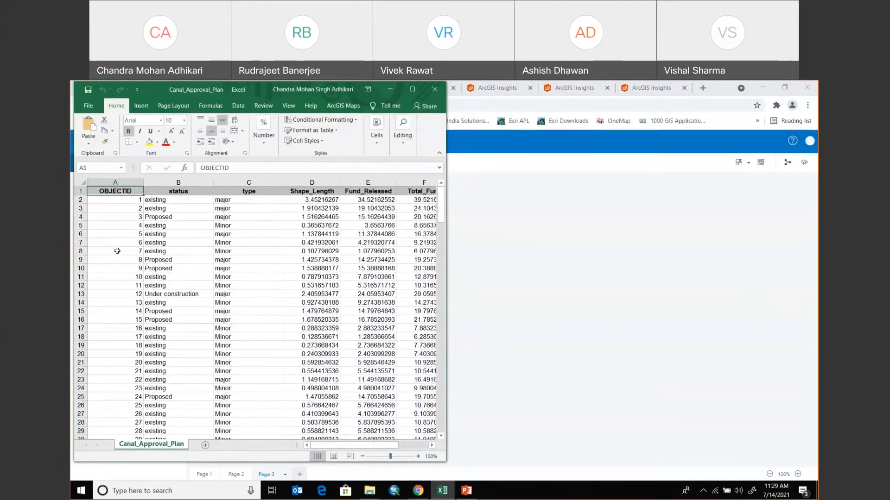
pyautogui.click(187, 190)
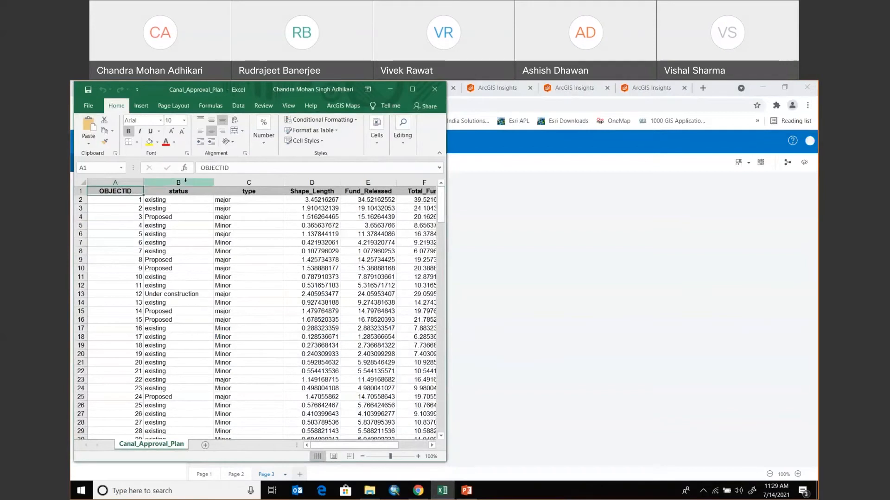
pyautogui.hotkey('ctrl', 'shift', 'Down')
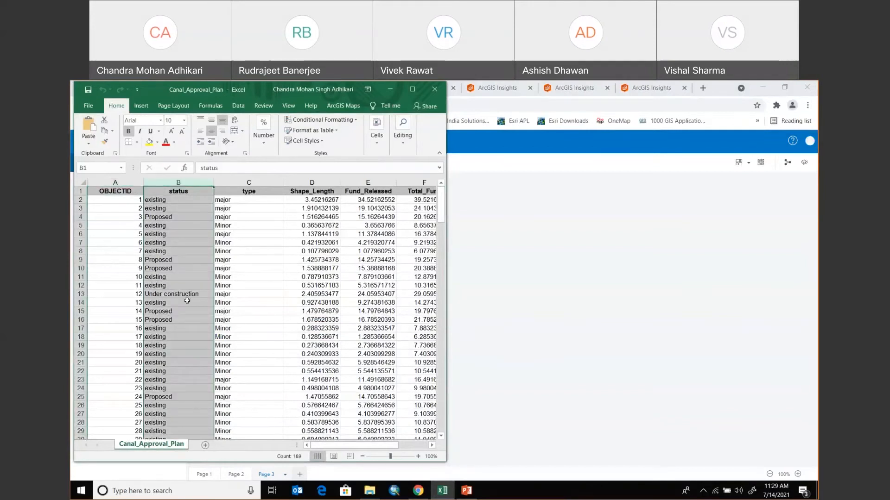
pyautogui.click(255, 190)
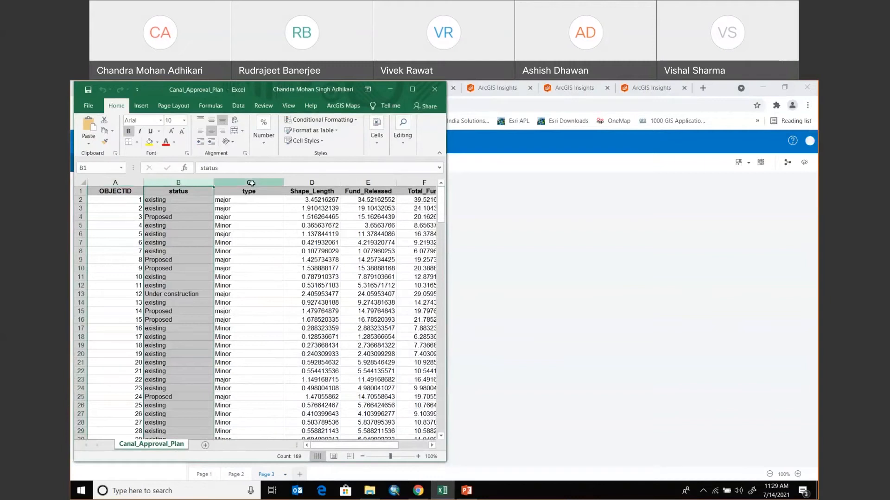
pyautogui.hotkey('ctrl', 'shift', 'Down')
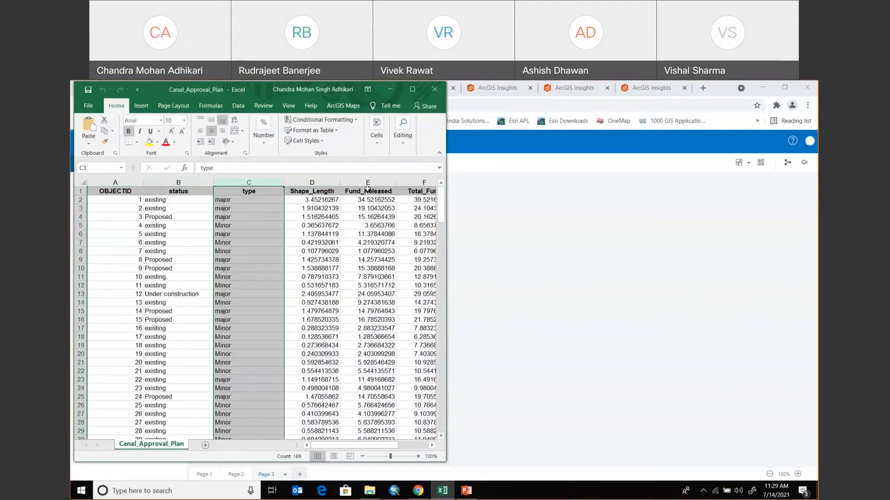
pyautogui.moveTo(386, 447); pyautogui.dragTo(416, 447)
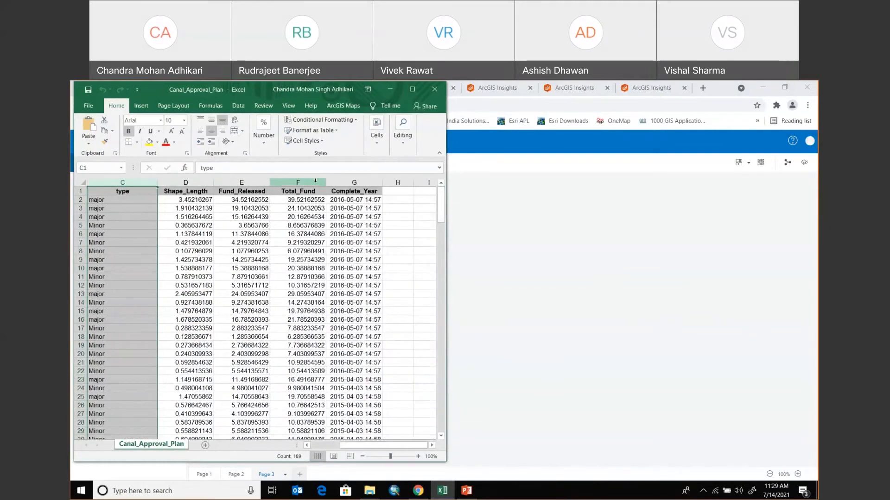
pyautogui.click(302, 183)
pyautogui.click(354, 182)
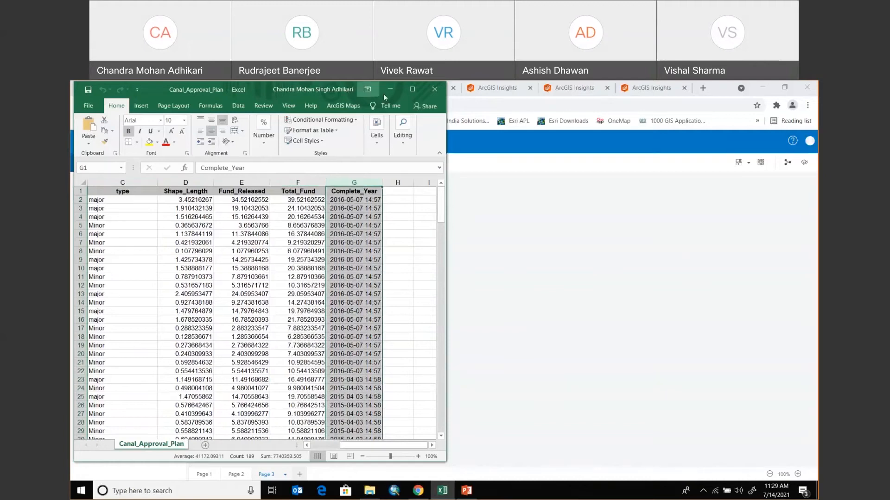
pyautogui.moveTo(345, 96); pyautogui.dragTo(383, 110)
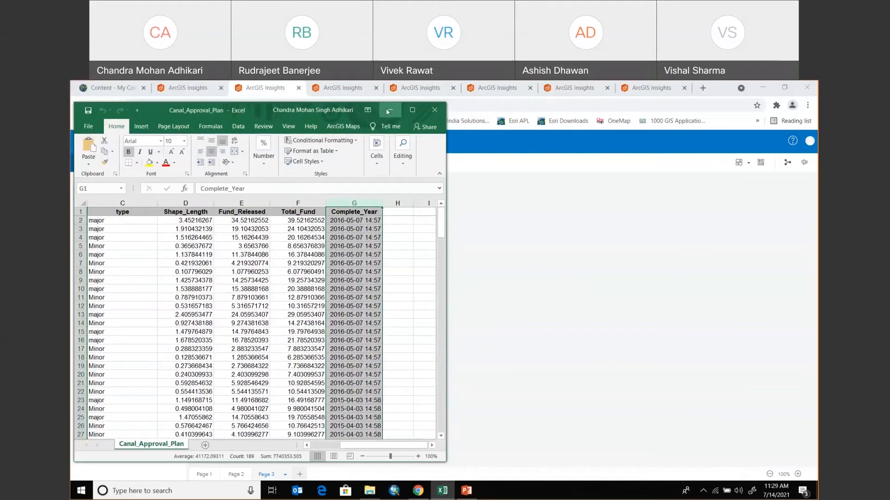
pyautogui.click(389, 110)
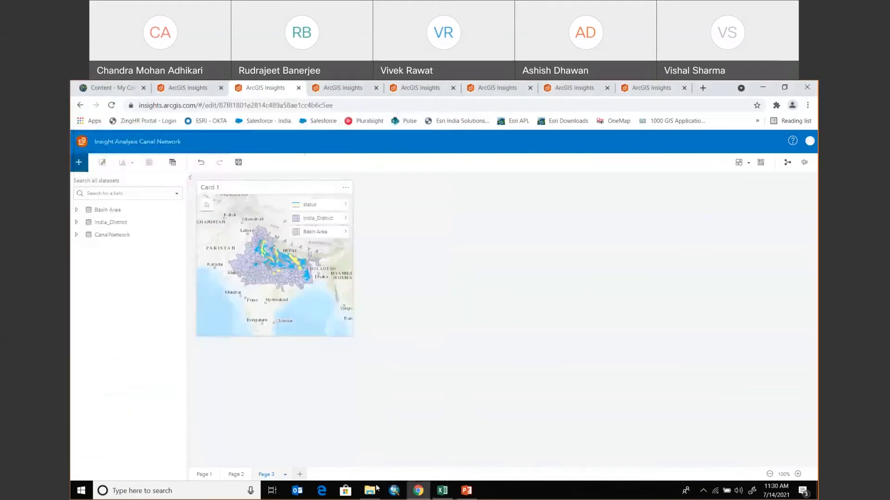
# - Upload the Canal_Approval_Plan workbook from New folder, add its table to the page, and review the table's fields
pyautogui.click(80, 163)
pyautogui.click(249, 210)
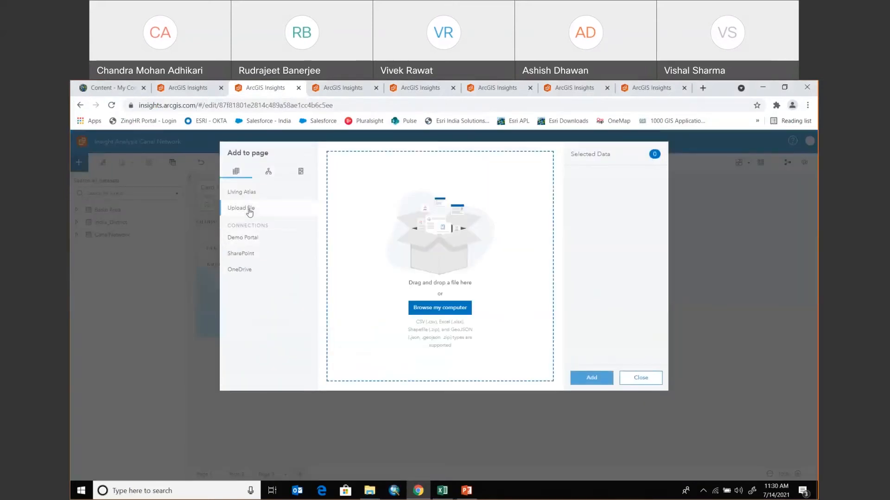
pyautogui.moveTo(369, 490)
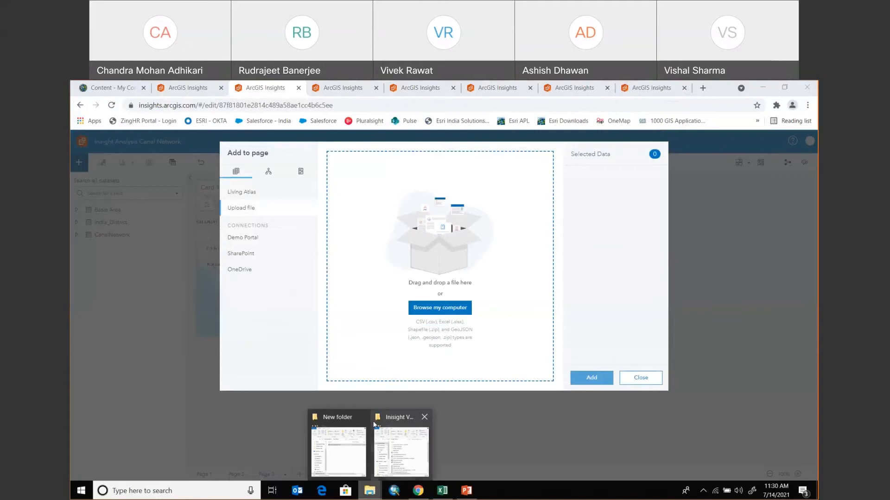
pyautogui.click(349, 416)
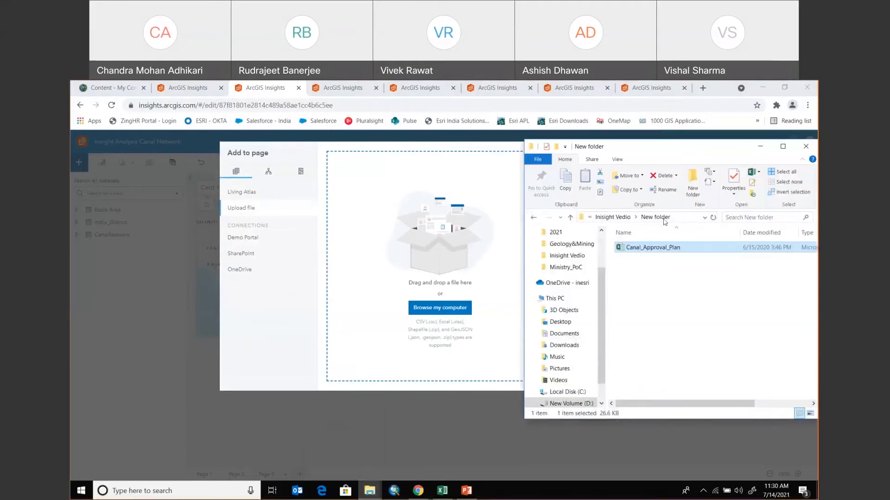
pyautogui.moveTo(672, 249); pyautogui.dragTo(397, 303)
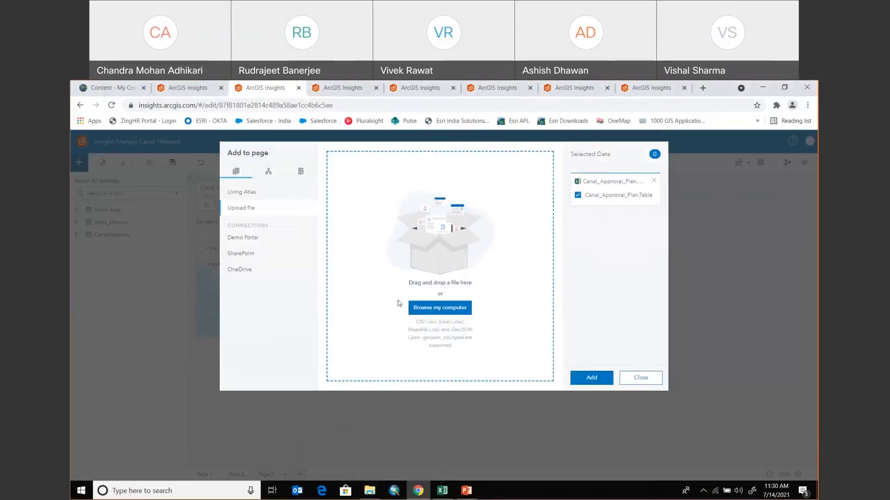
pyautogui.click(591, 378)
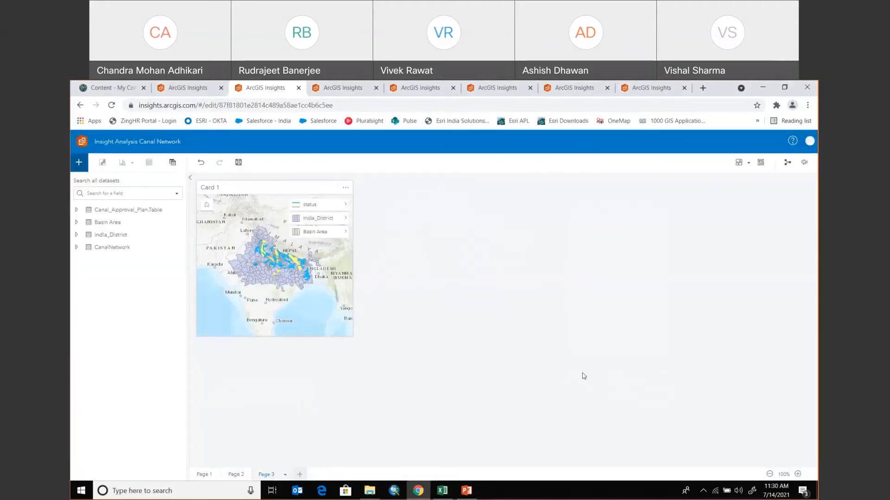
pyautogui.click(78, 211)
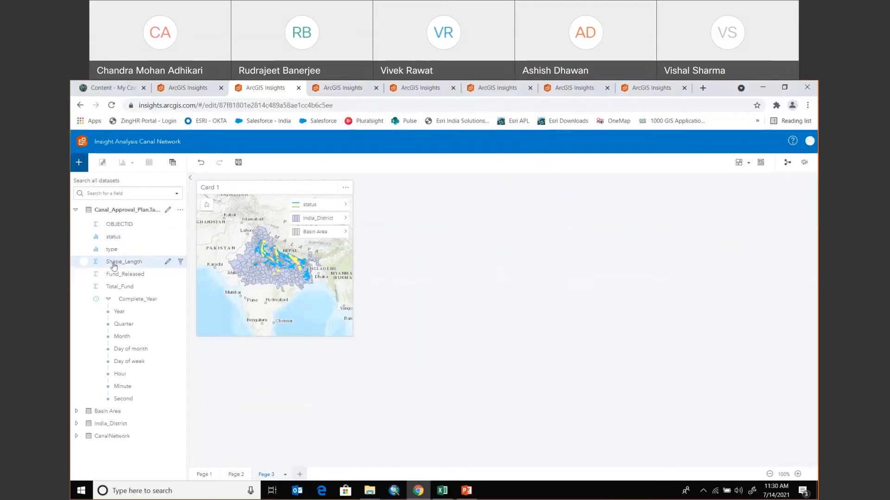
pyautogui.click(77, 211)
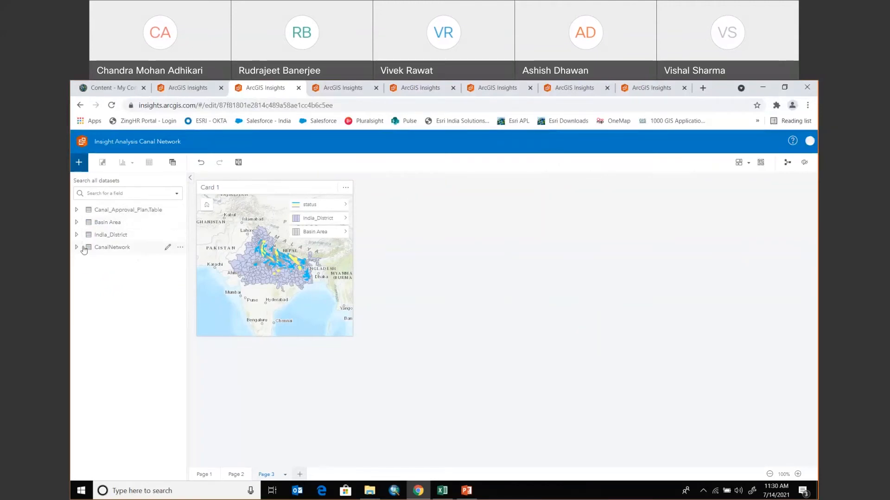
# - Try an inner relationship between Canal_Approval_Plan.Table and CanalNetwork, matching OBJECTID to GlobalID, and cancel it
pyautogui.click(173, 163)
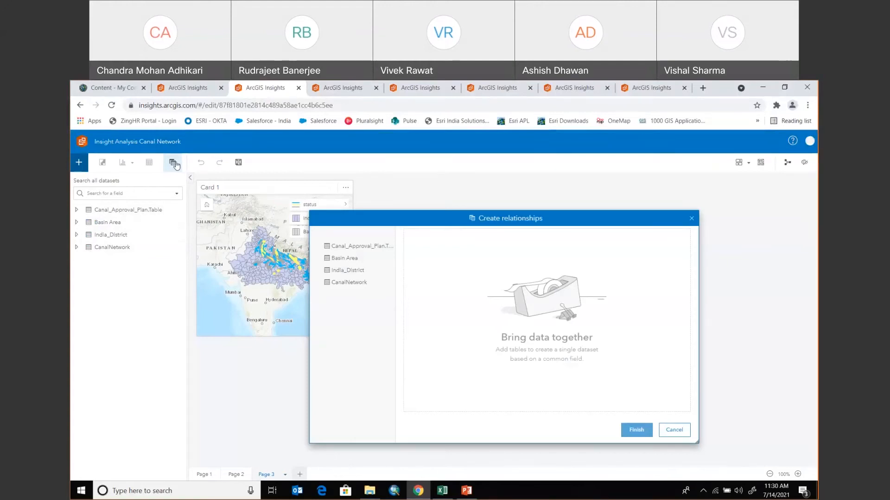
pyautogui.click(318, 248)
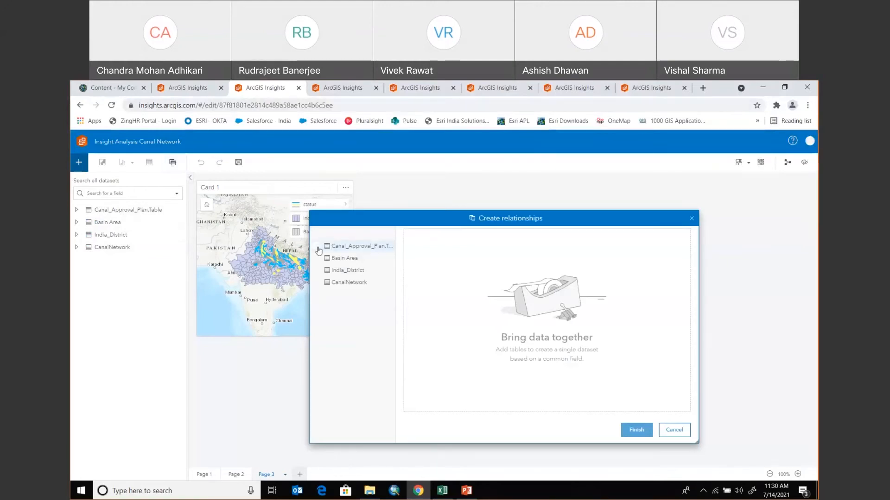
pyautogui.click(317, 283)
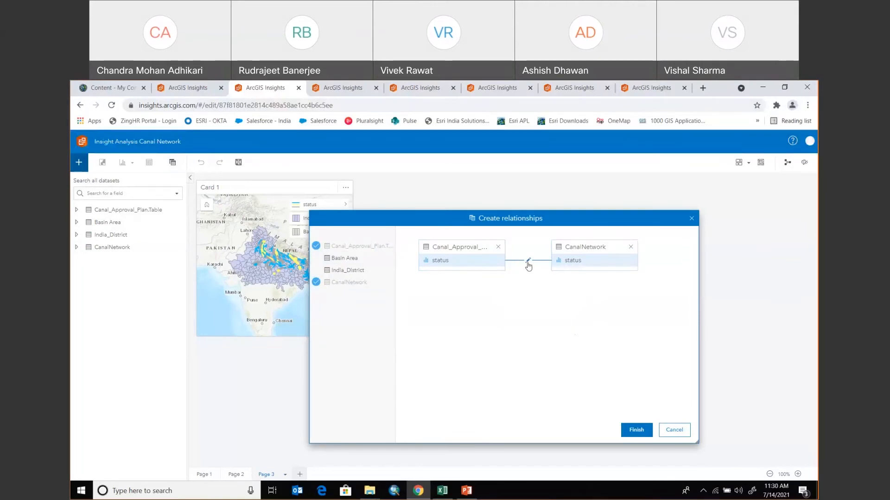
pyautogui.click(528, 264)
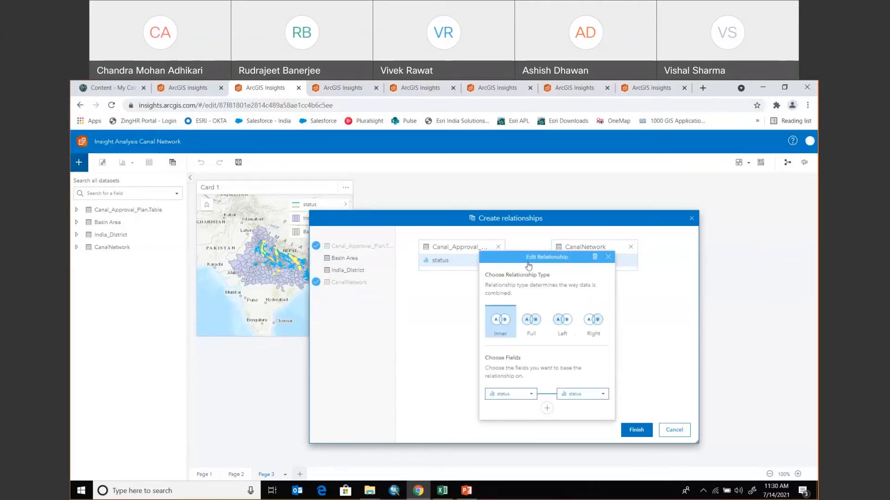
pyautogui.click(531, 395)
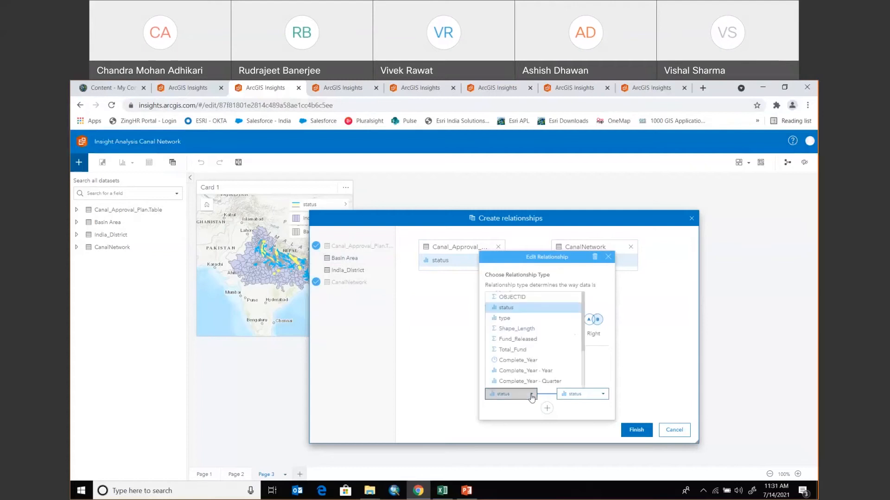
pyautogui.click(514, 297)
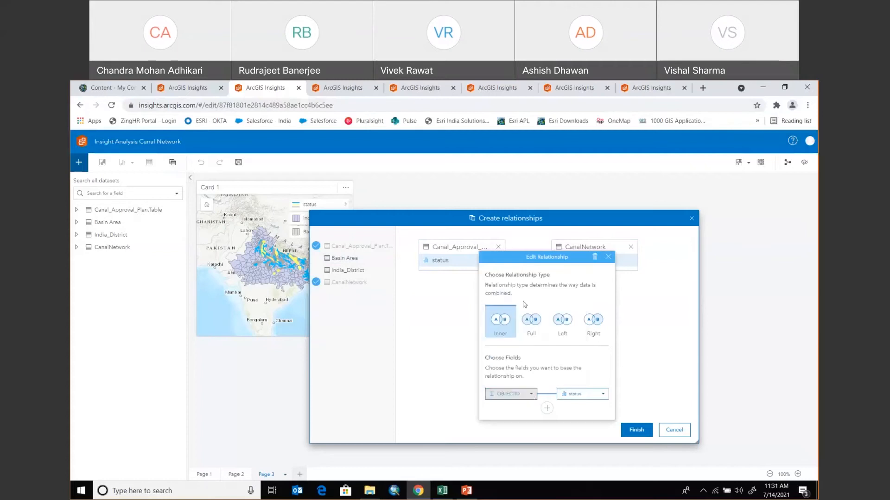
pyautogui.click(596, 399)
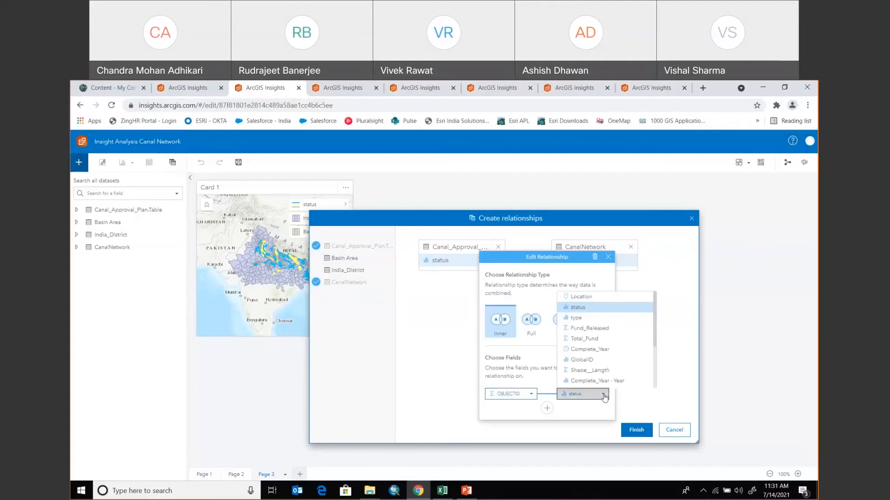
pyautogui.click(600, 362)
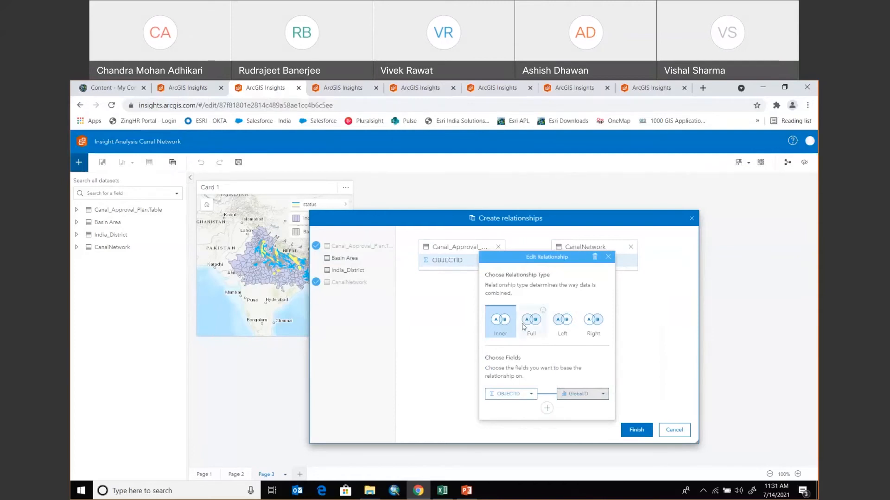
pyautogui.click(674, 430)
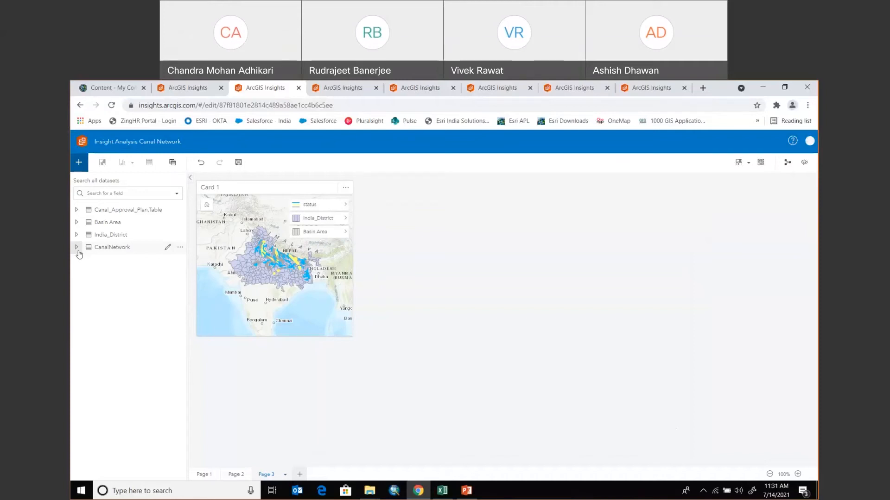
# - Create a treemap card beside the map from the Year part of CanalNetwork's Complete_Year field
pyautogui.click(77, 249)
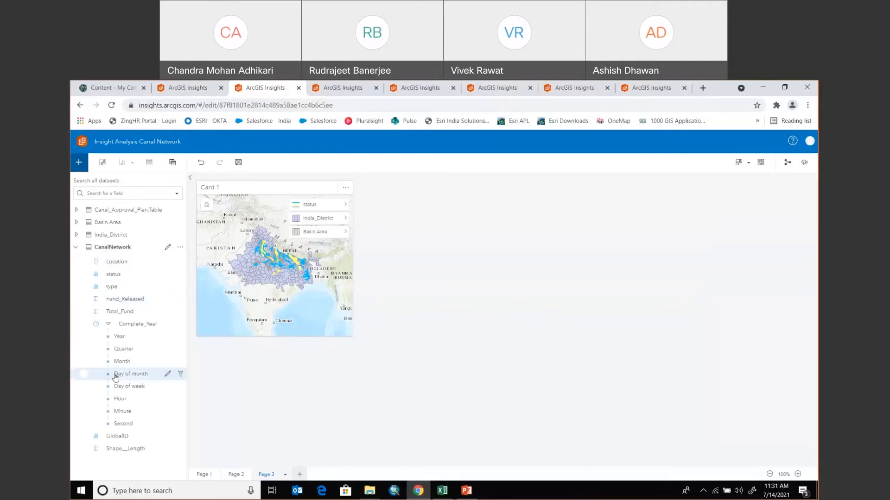
pyautogui.click(92, 341)
pyautogui.moveTo(93, 343); pyautogui.dragTo(395, 278)
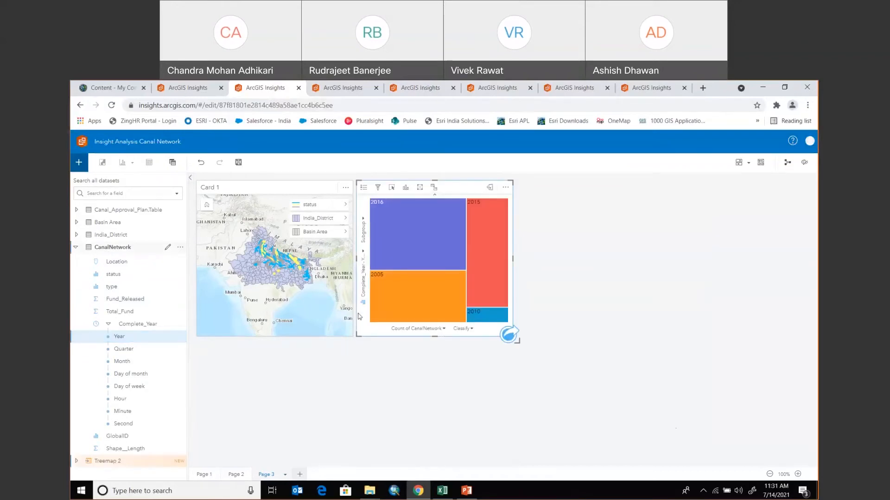
# - Highlight the 2016, 2010 and 2005 canals on the map one by one through the treemap, and clear the selection
pyautogui.moveTo(488, 290)
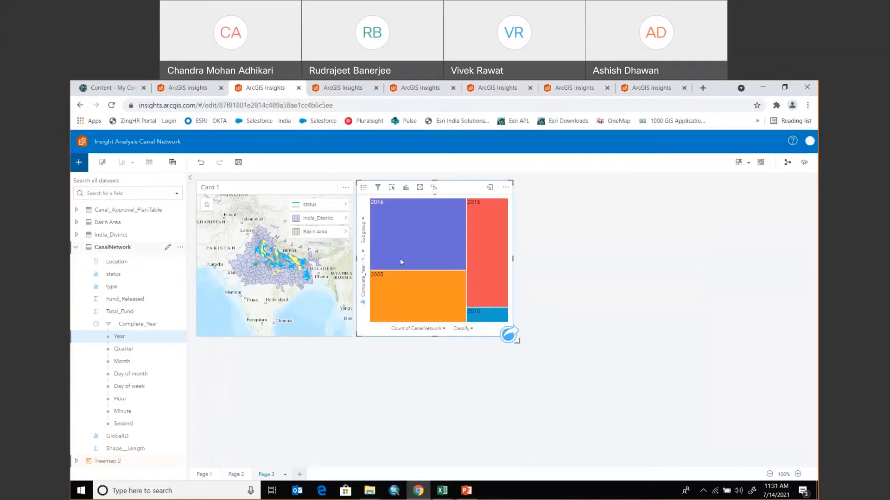
pyautogui.click(436, 253)
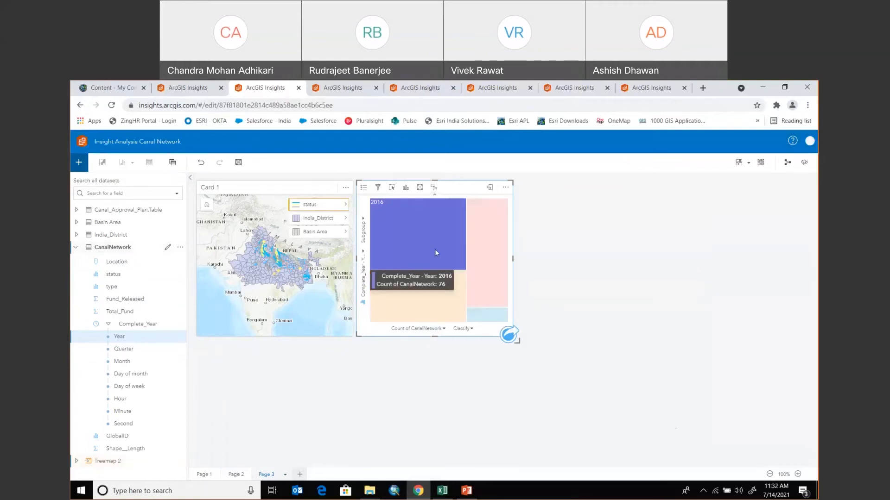
pyautogui.click(494, 320)
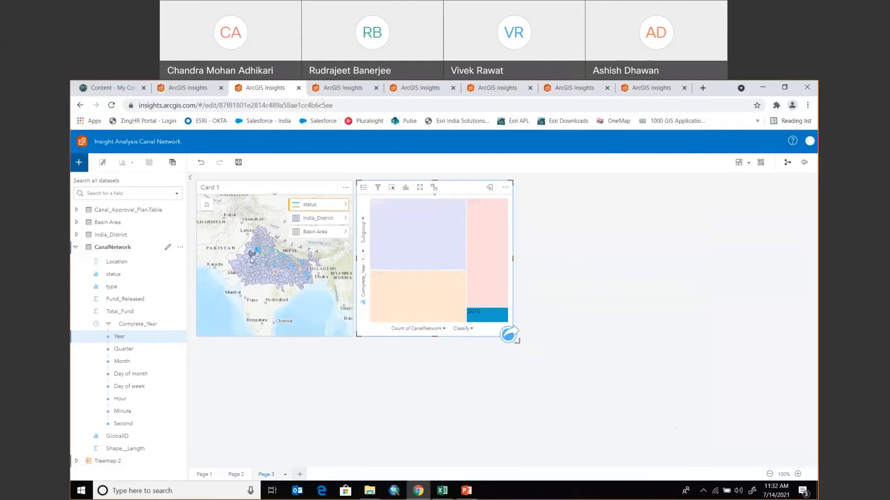
pyautogui.click(432, 304)
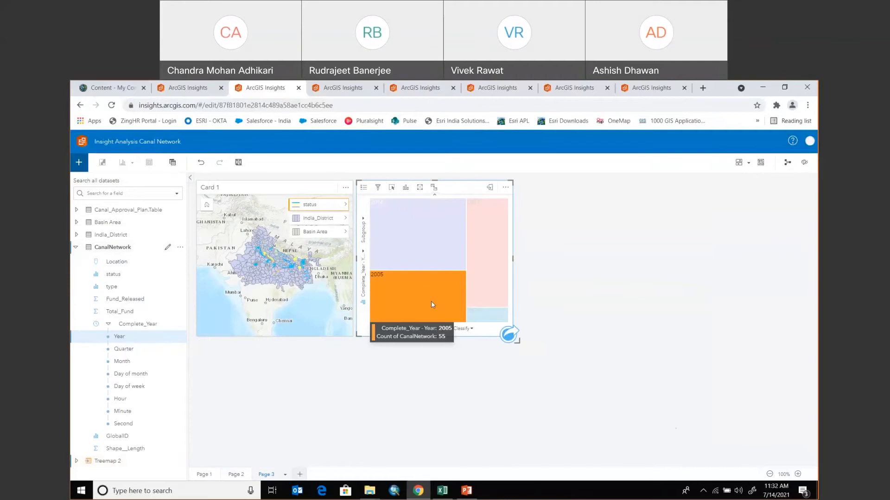
pyautogui.click(431, 303)
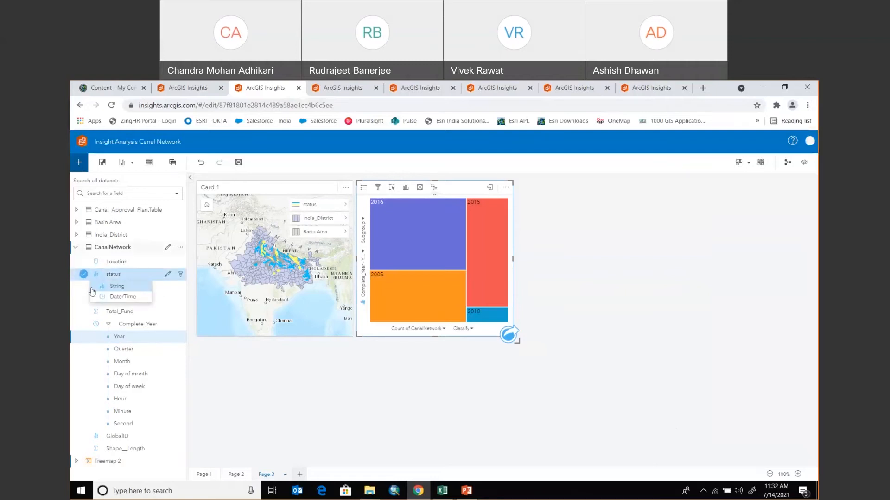
# - Create a bubble chart card from CanalNetwork's type field beside the treemap and check the Minor and major counts
pyautogui.moveTo(88, 287); pyautogui.dragTo(594, 280)
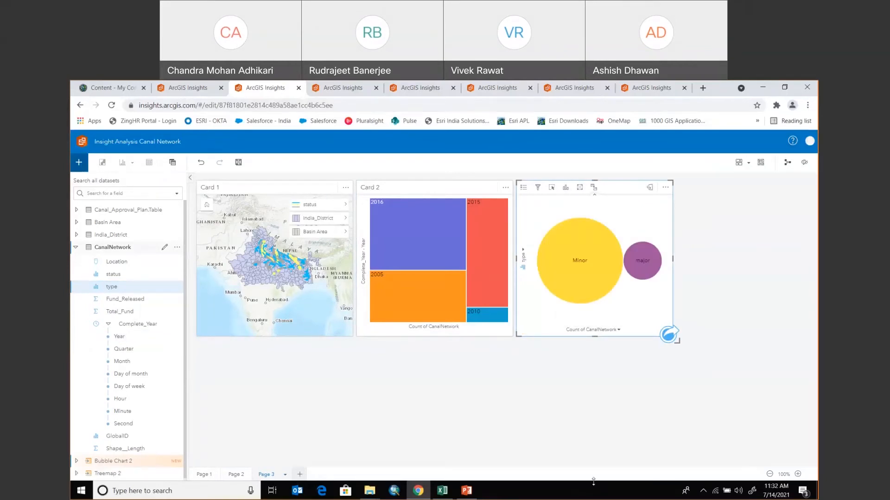
pyautogui.moveTo(577, 284)
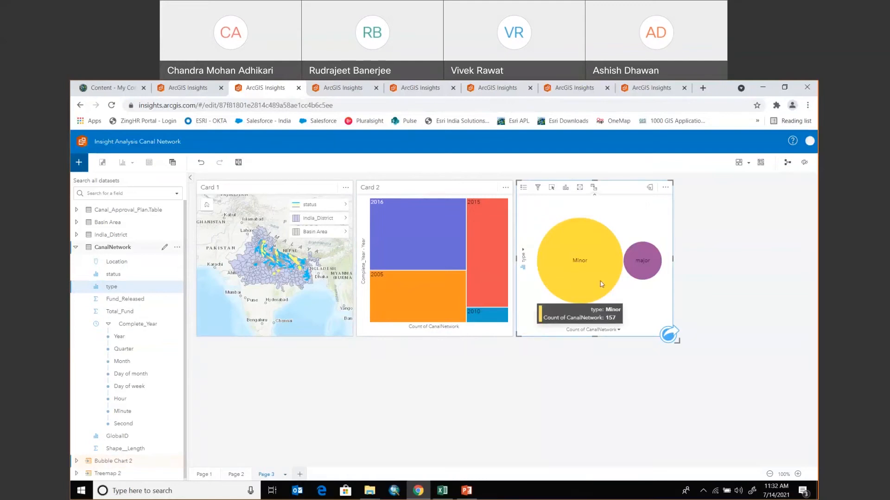
pyautogui.moveTo(644, 273)
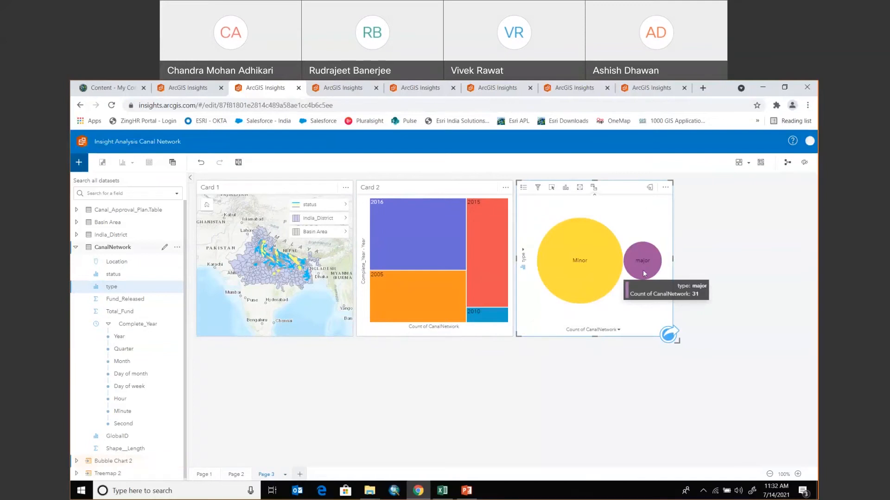
# - Select the major canals in the bubble chart, examine the matching years in the treemap, and clear the selection
pyautogui.click(644, 273)
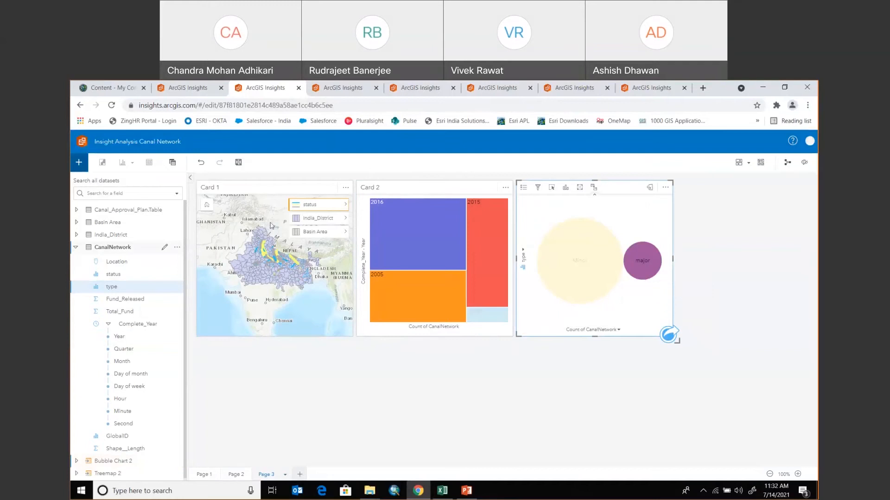
pyautogui.moveTo(481, 226)
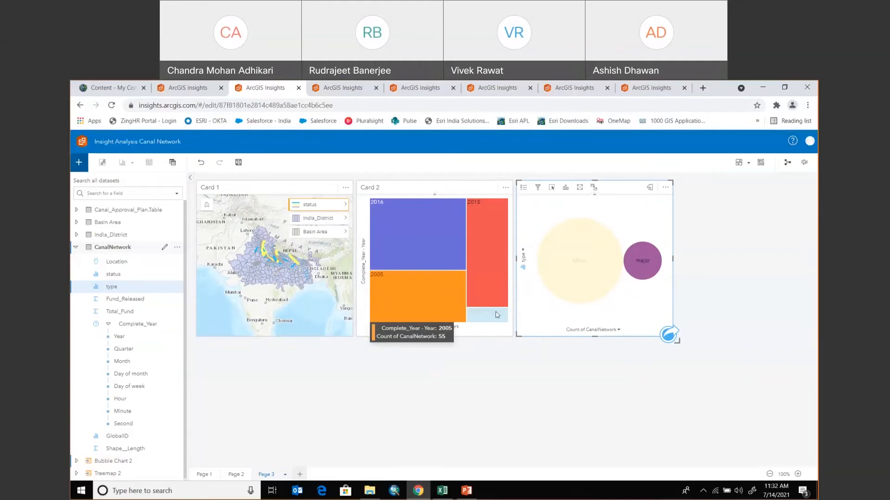
pyautogui.moveTo(492, 316)
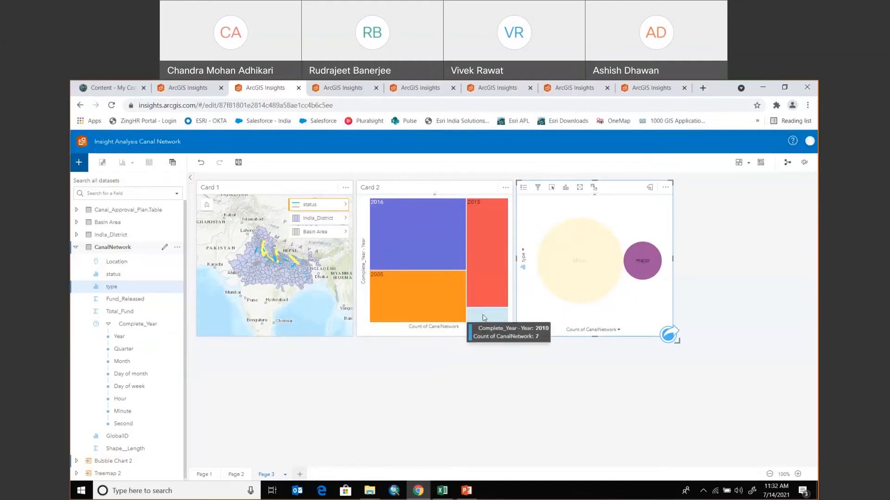
pyautogui.click(625, 310)
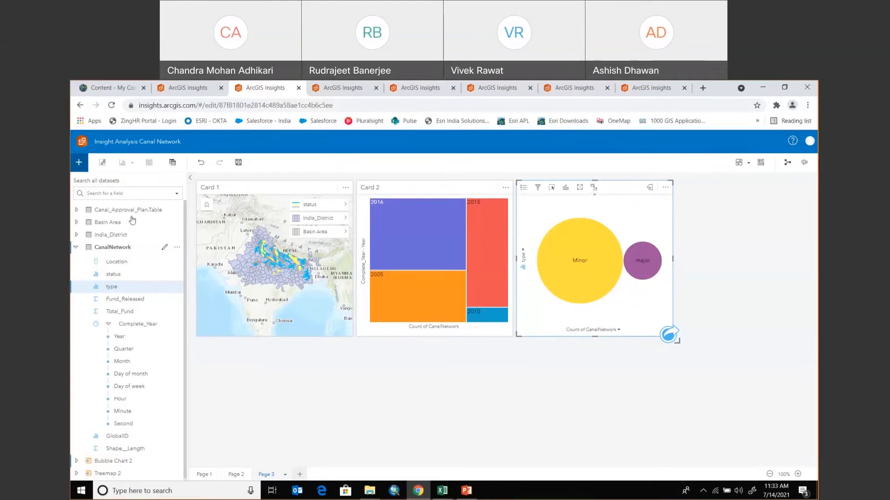
# - Create a heat chart of CanalNetwork by status and type from the distribution analytics, and place its card below the bubble chart
pyautogui.click(669, 335)
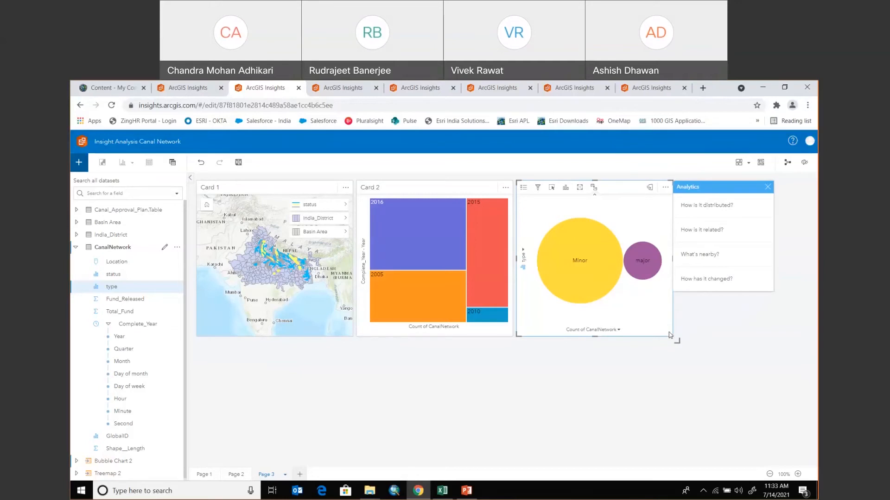
pyautogui.click(749, 210)
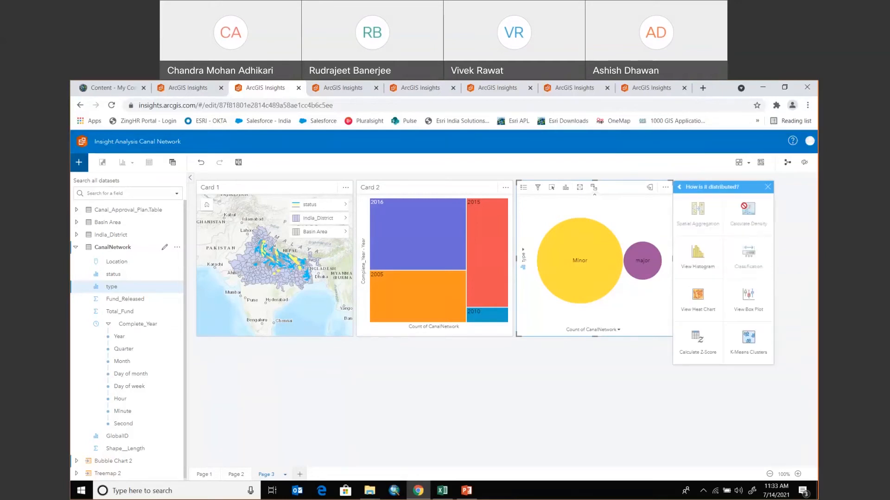
pyautogui.click(706, 300)
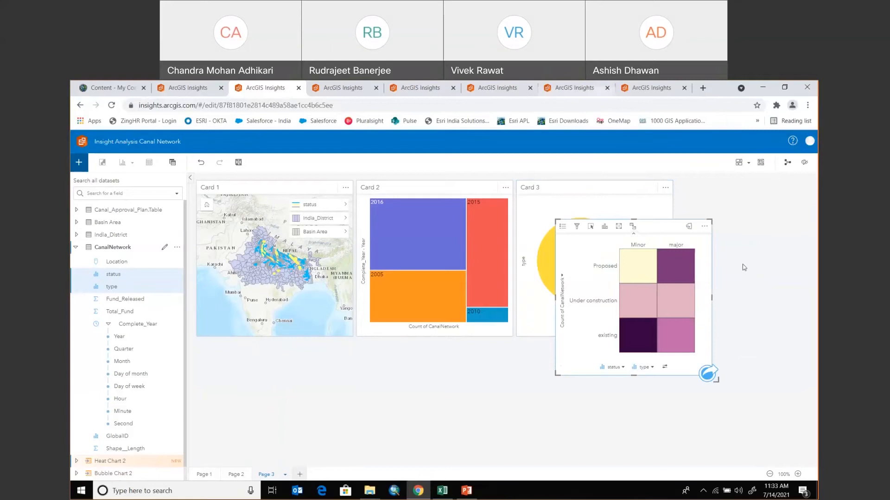
pyautogui.moveTo(649, 284); pyautogui.dragTo(612, 385)
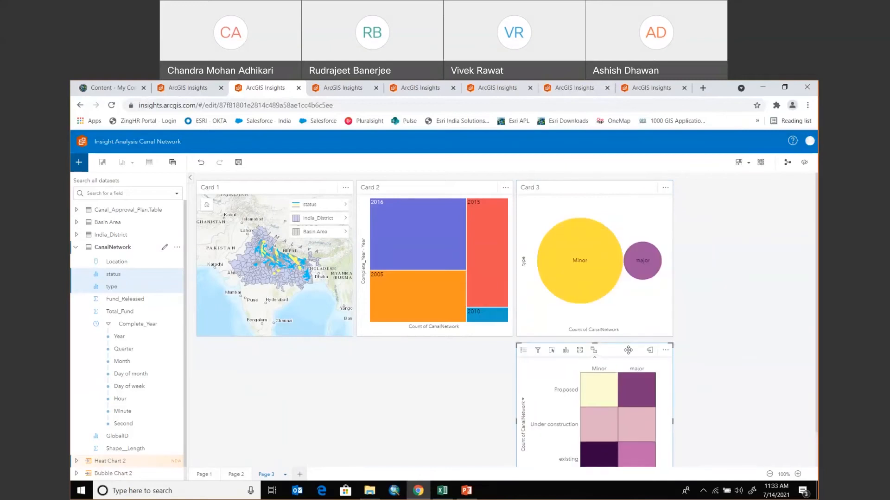
# - Examine the heat chart's effect on the other cards by selecting under-construction major, proposed Minor and existing Minor canals in turn
pyautogui.scroll(-2, 757, 339)
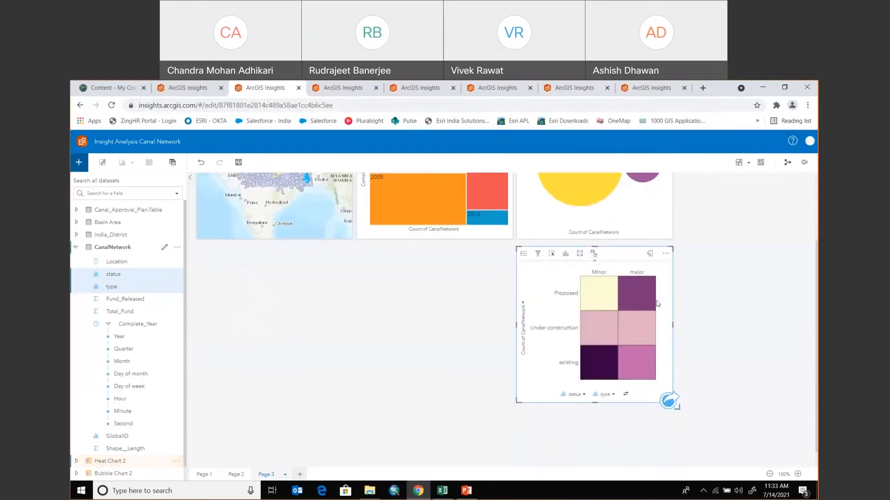
pyautogui.scroll(1, 755, 334)
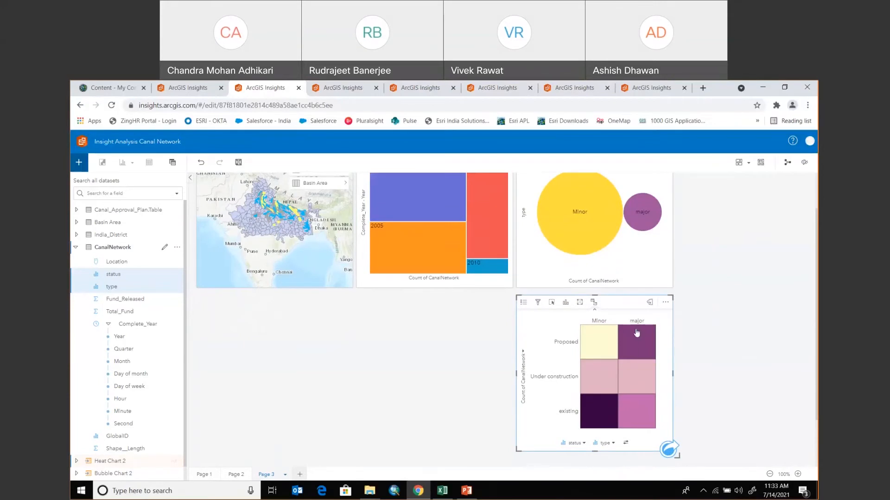
pyautogui.moveTo(637, 333)
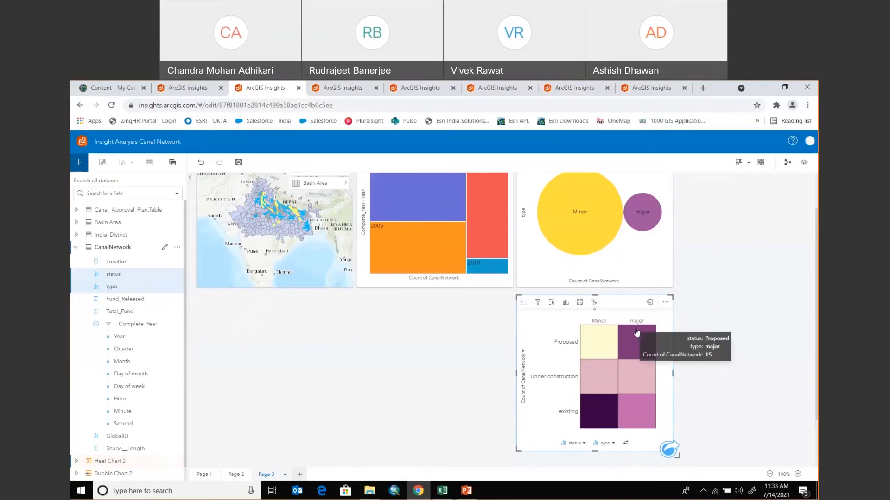
pyautogui.click(629, 381)
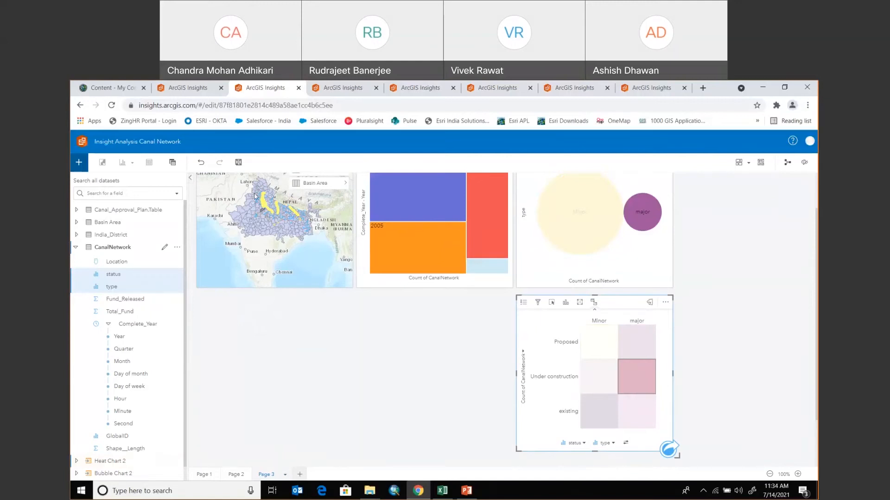
pyautogui.click(595, 342)
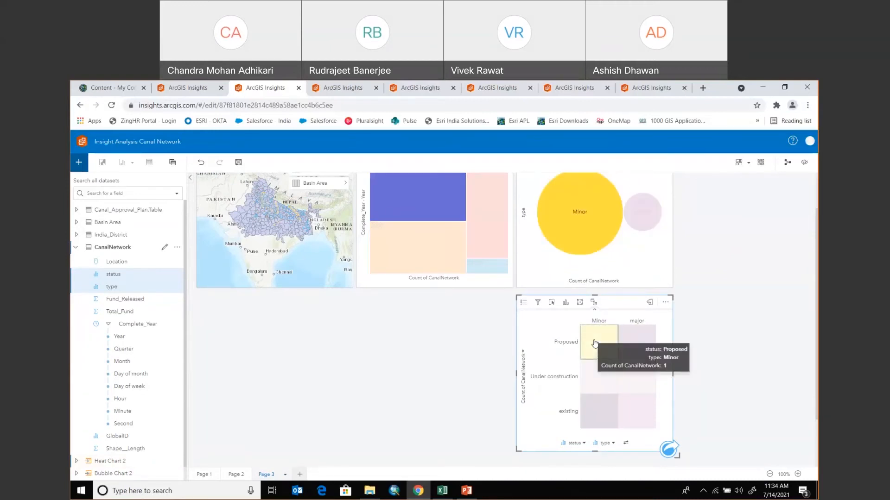
pyautogui.click(595, 344)
pyautogui.click(595, 343)
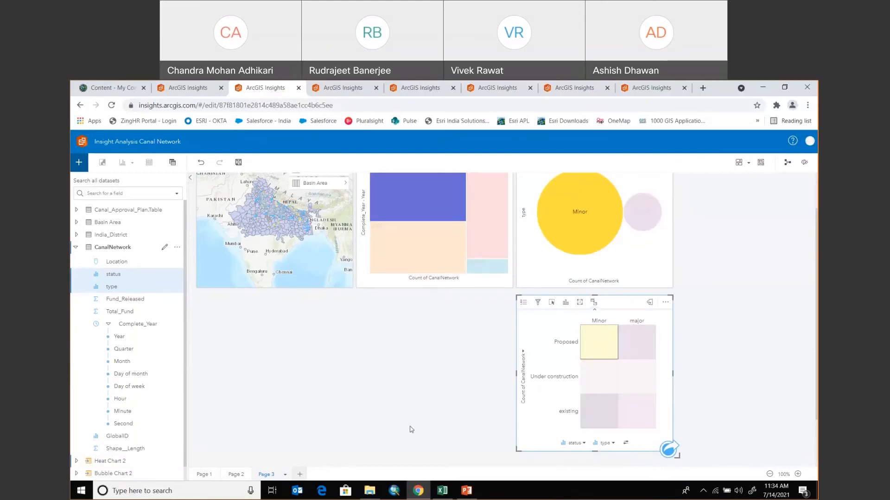
pyautogui.moveTo(592, 410)
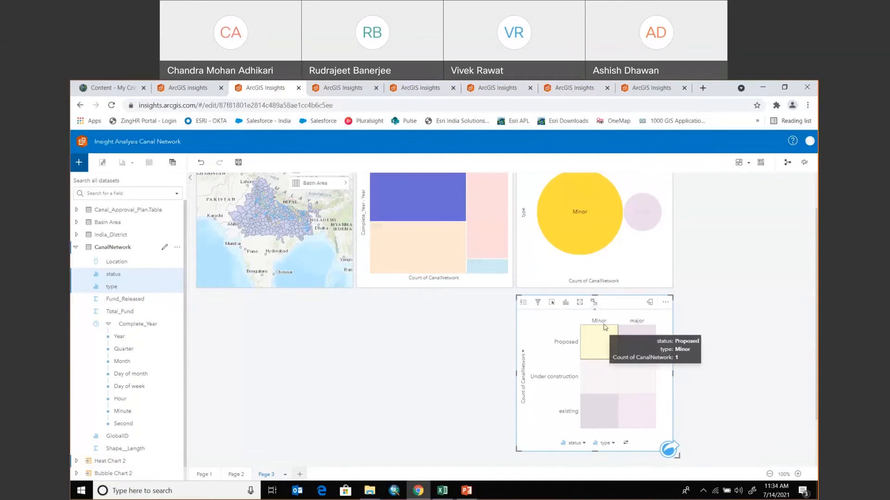
pyautogui.click(604, 404)
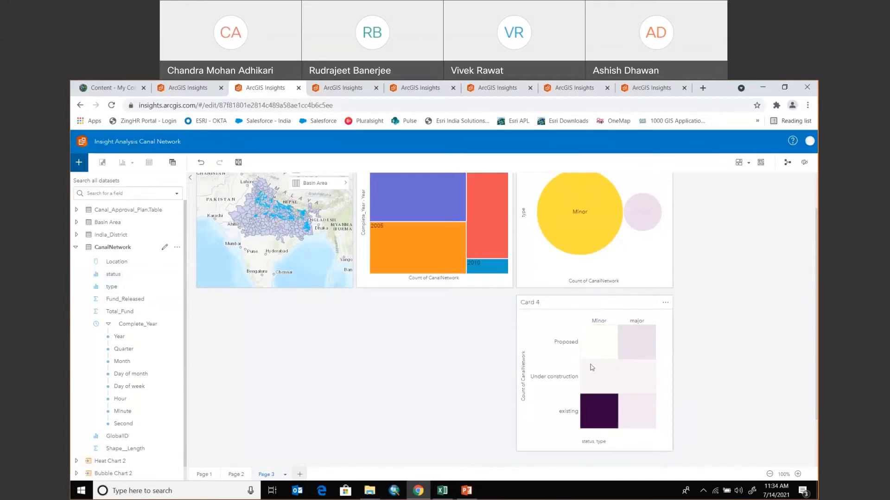
# - Clear the heat chart selection and create a chord diagram card from CanalNetwork's completion Year and type fields
pyautogui.click(597, 409)
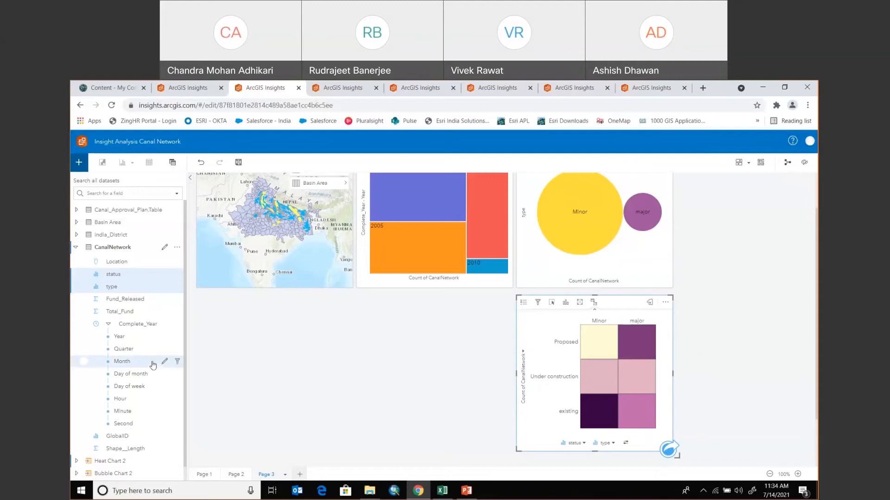
pyautogui.click(89, 338)
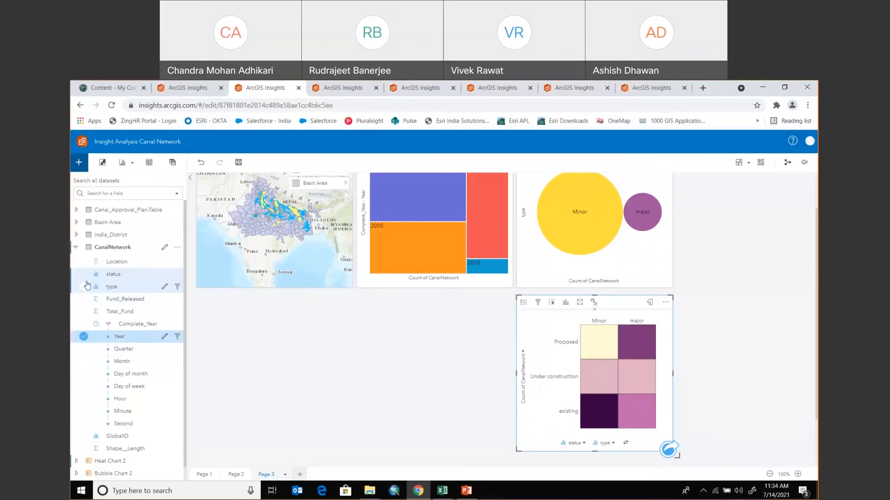
pyautogui.click(84, 287)
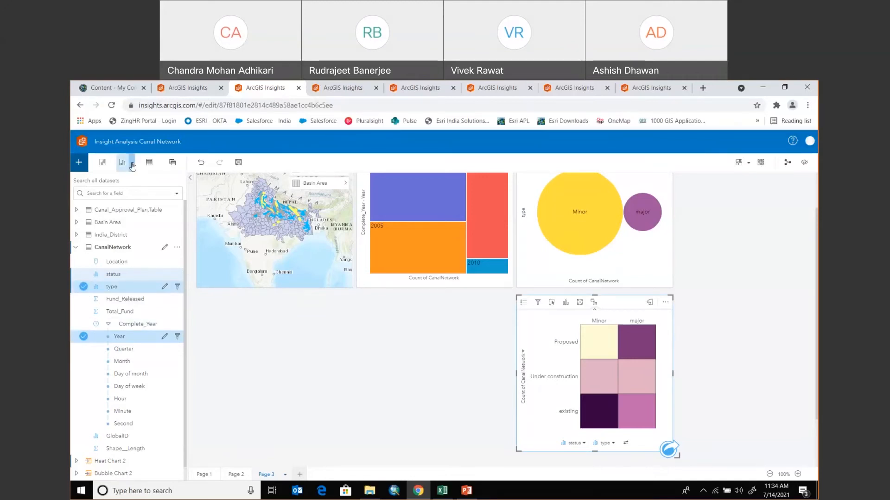
pyautogui.click(132, 164)
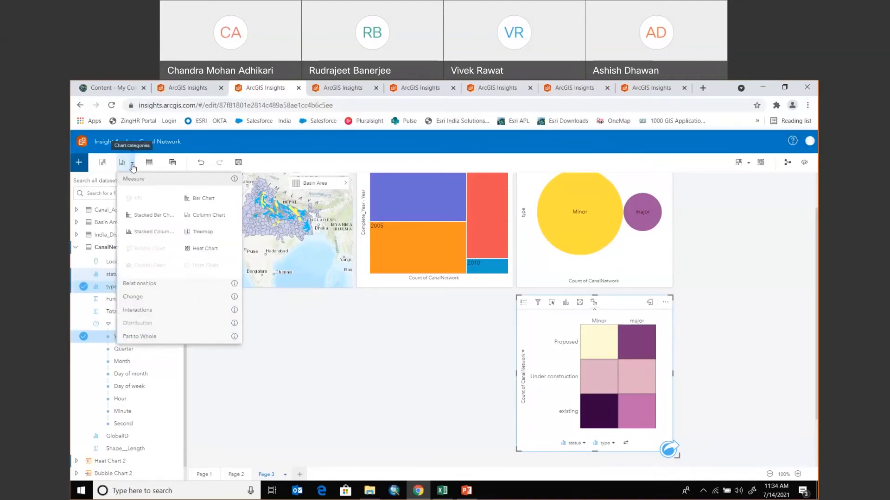
pyautogui.click(182, 285)
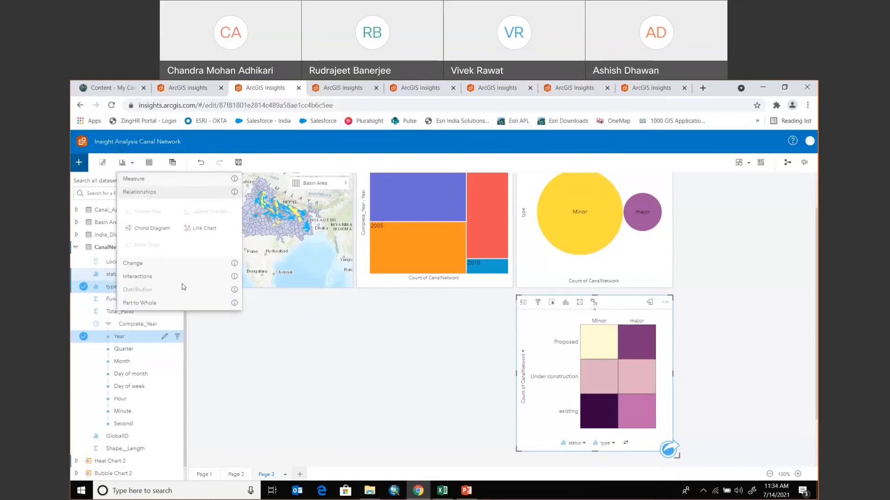
pyautogui.click(157, 233)
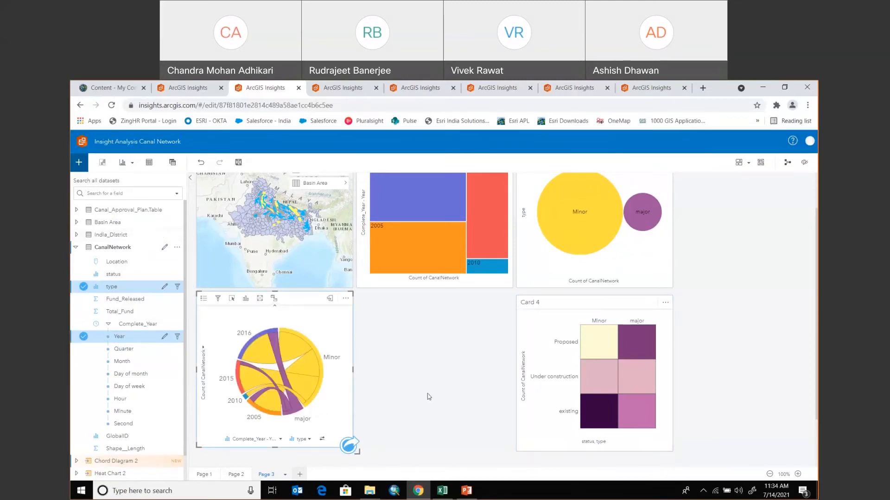
# - Examine how the other cards respond to selecting 2005, 2015 and 2016 in turn in the chord diagram
pyautogui.click(266, 413)
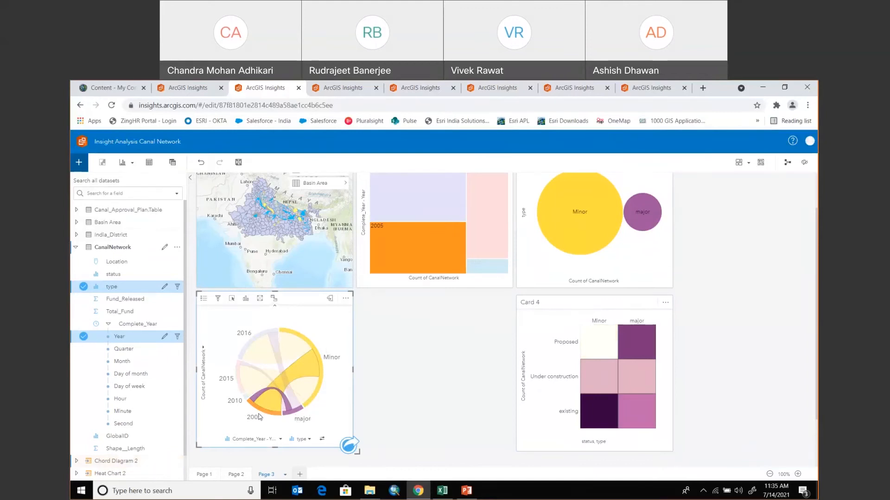
pyautogui.click(240, 380)
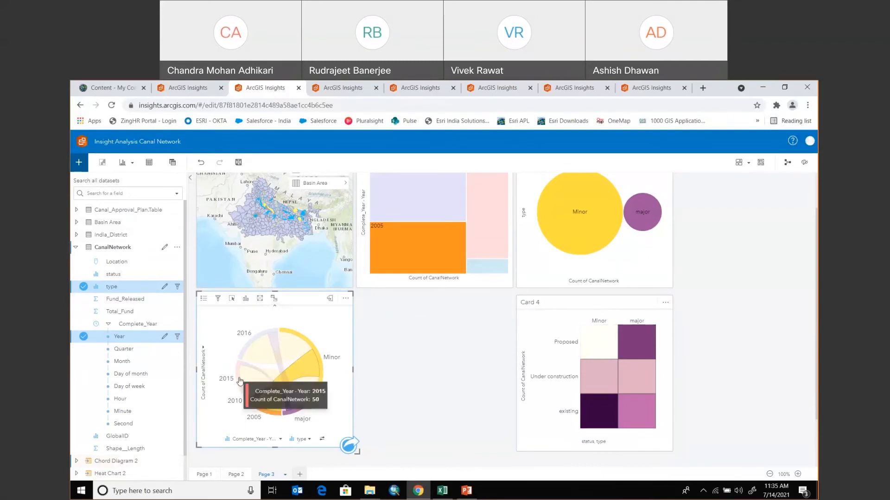
pyautogui.click(248, 350)
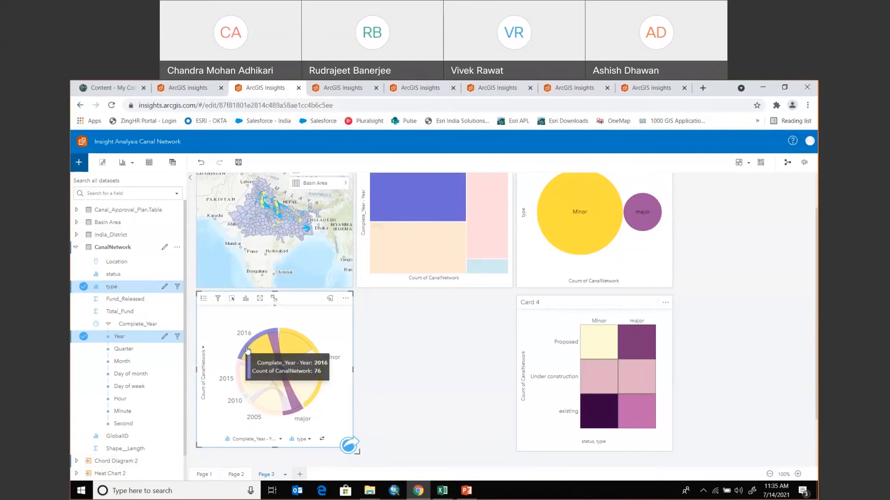
pyautogui.click(418, 346)
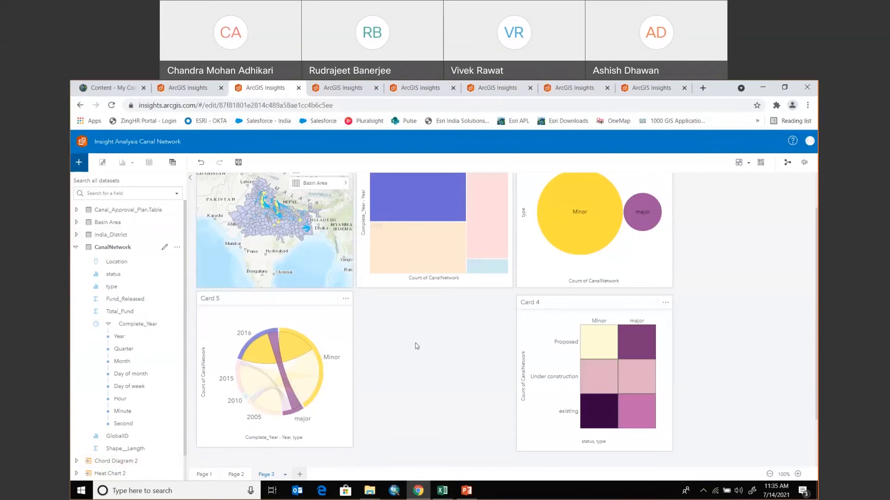
# - Create a summary table card from CanalNetwork's Fund_Released and Total_Fund fields between the chord diagram and the heat chart
pyautogui.scroll(-1, 100, 397)
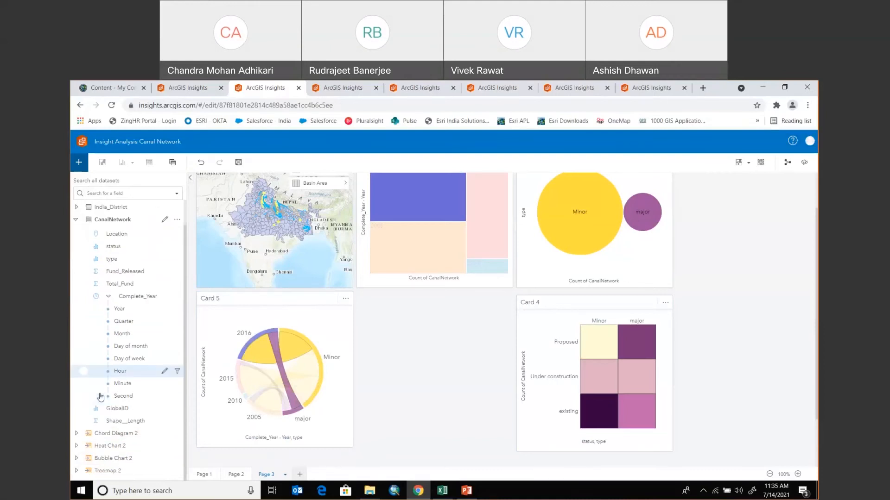
pyautogui.scroll(1, 100, 397)
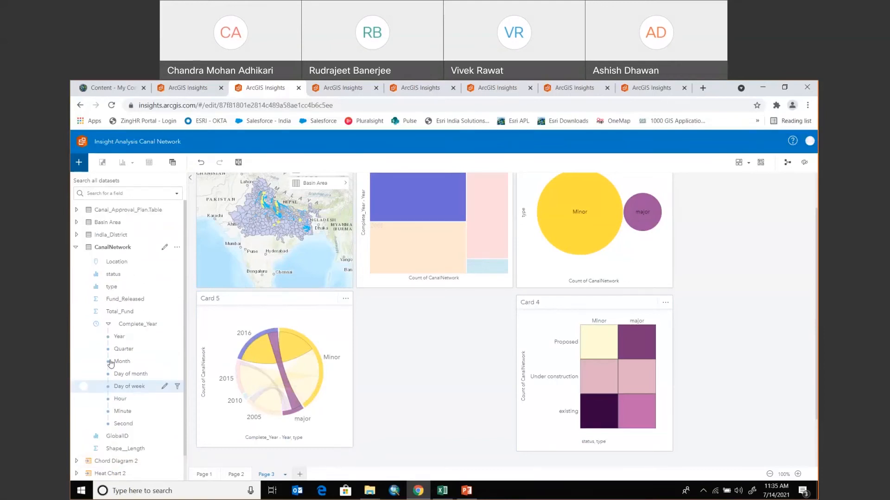
pyautogui.click(89, 302)
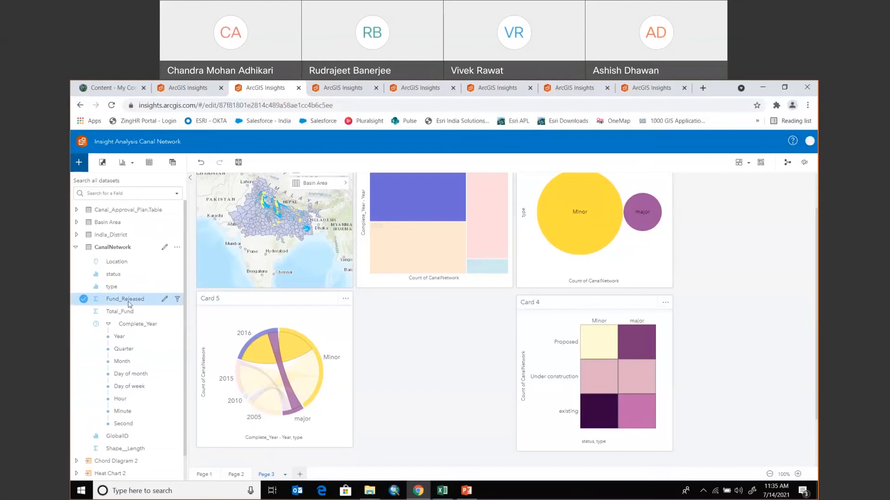
pyautogui.click(84, 317)
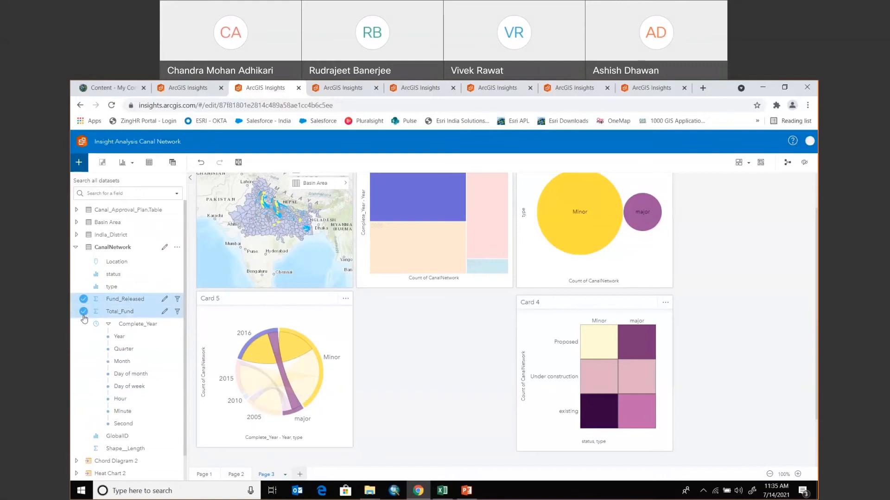
pyautogui.moveTo(84, 318); pyautogui.dragTo(484, 345)
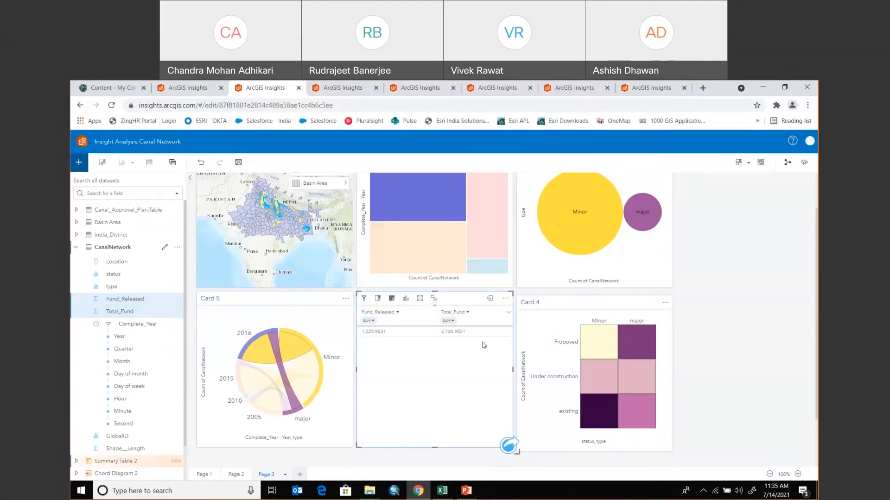
# - Reset the chord diagram selection, check the linked cards for 2015, and clear the selection again
pyautogui.click(340, 402)
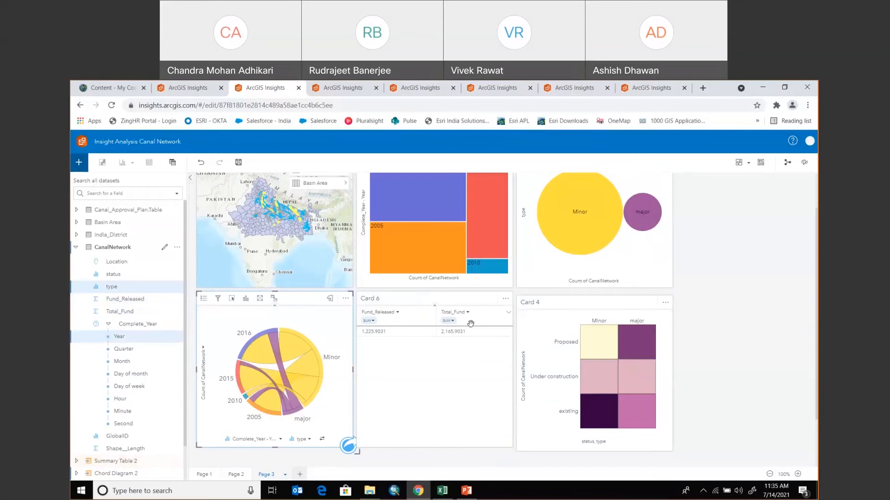
pyautogui.click(239, 372)
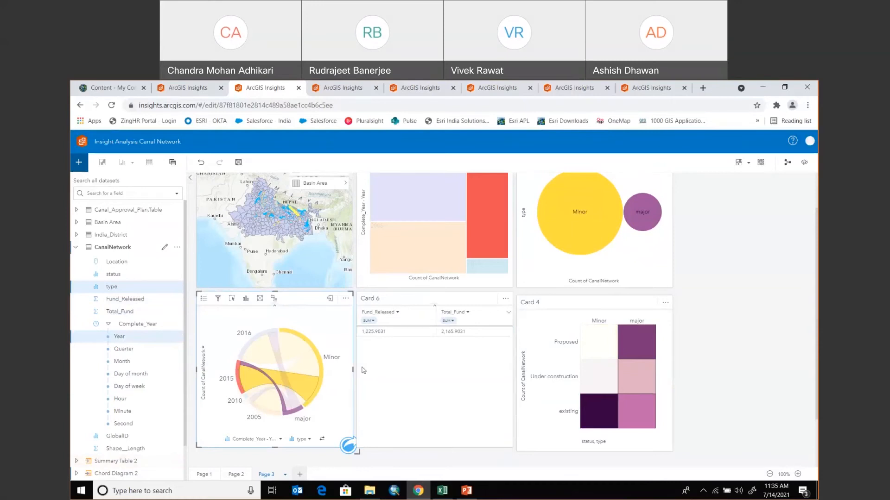
pyautogui.click(326, 336)
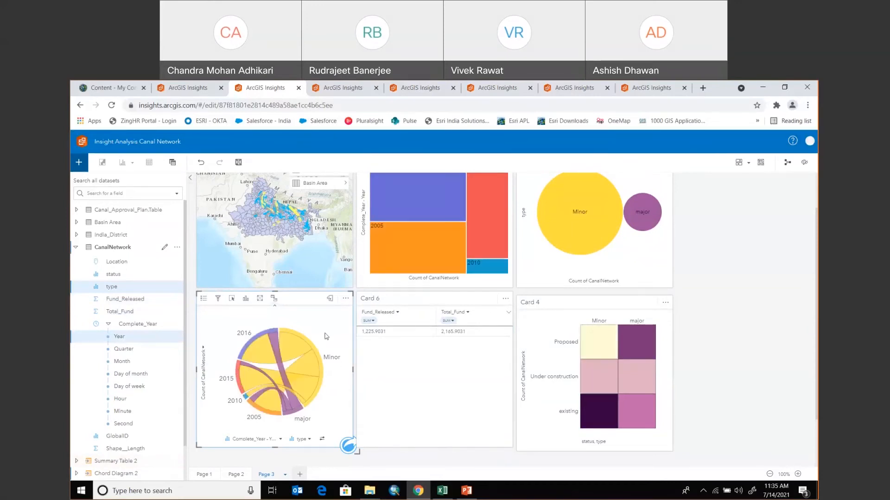
# - Run Calculate % Change on CanalNetwork from Fund_Released to Total_Fund, naming the result field %Balance
pyautogui.click(397, 402)
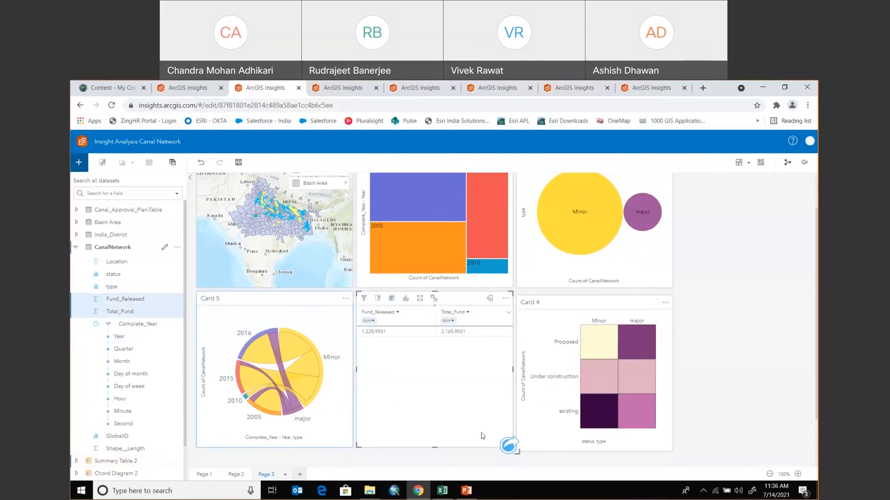
pyautogui.click(509, 446)
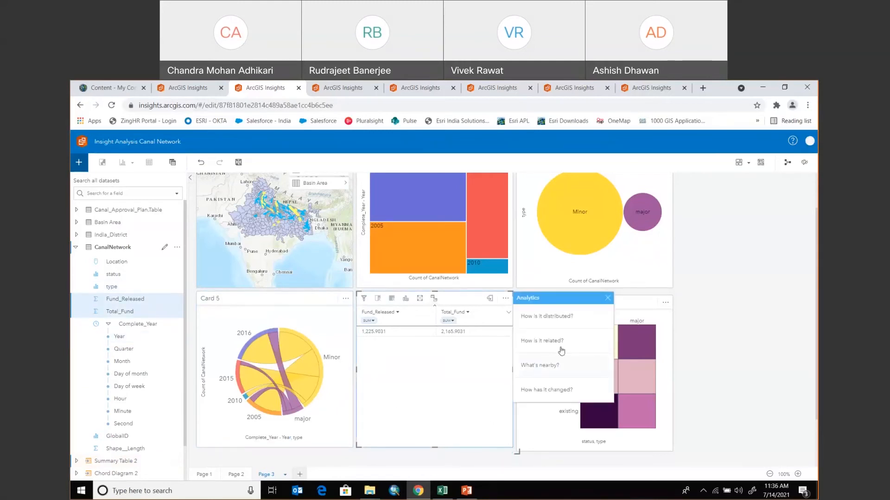
pyautogui.click(557, 390)
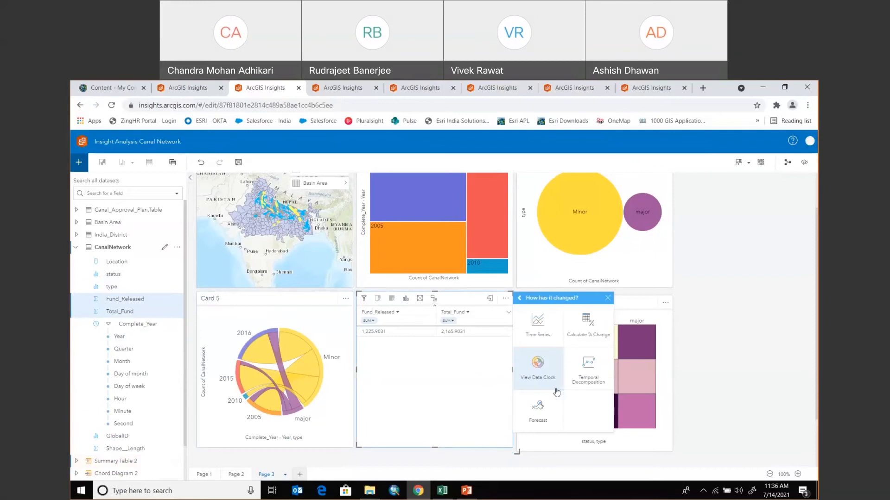
pyautogui.click(596, 327)
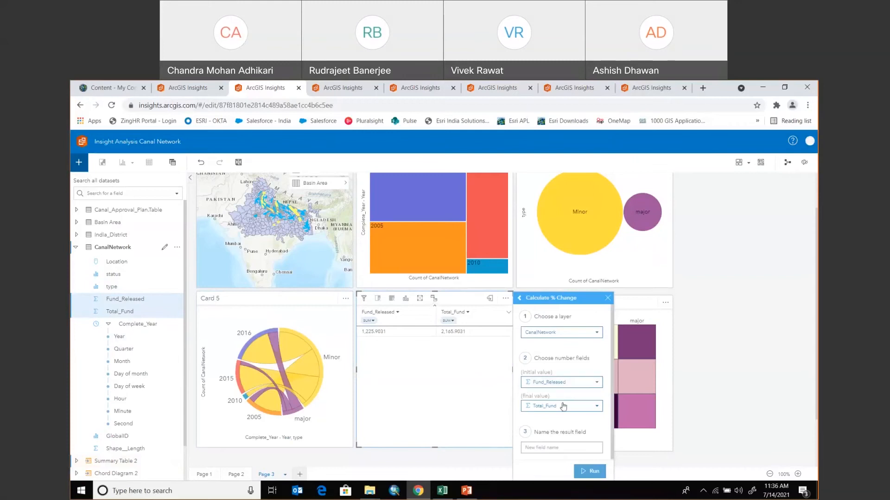
pyautogui.click(553, 448)
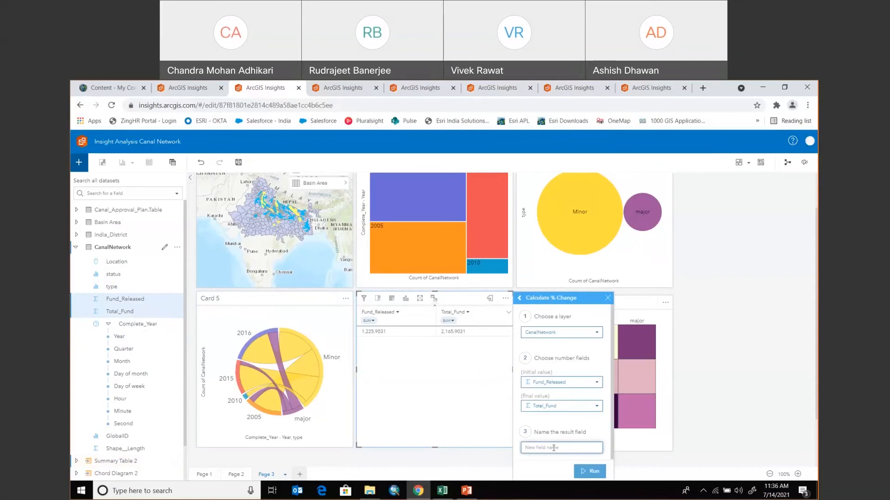
pyautogui.write('%')
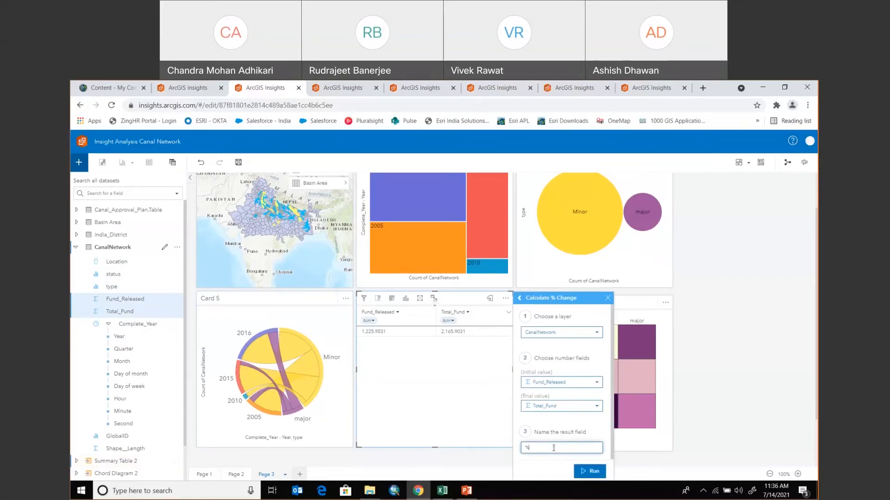
pyautogui.write('Baland')
pyautogui.write('e')
pyautogui.click(587, 471)
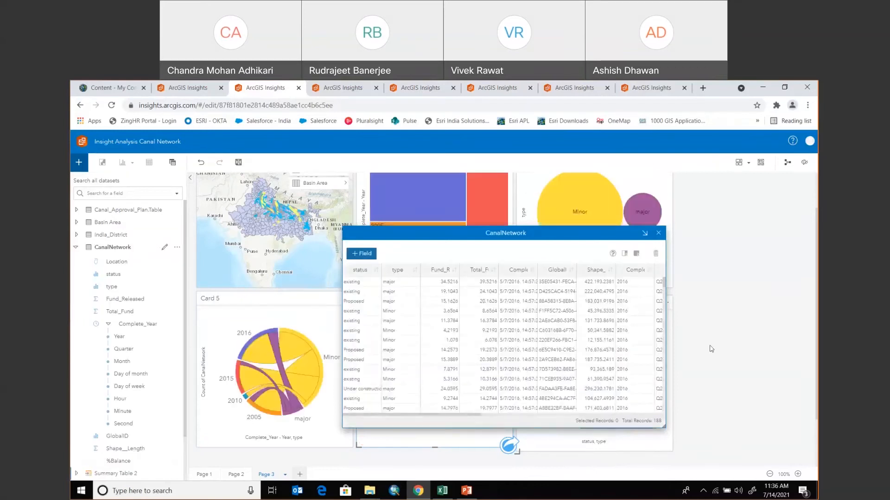
# - Examine the %Balance column in the CanalNetwork data table, select its first record to check the linked cards, and close the table
pyautogui.scroll(-1, 709, 393)
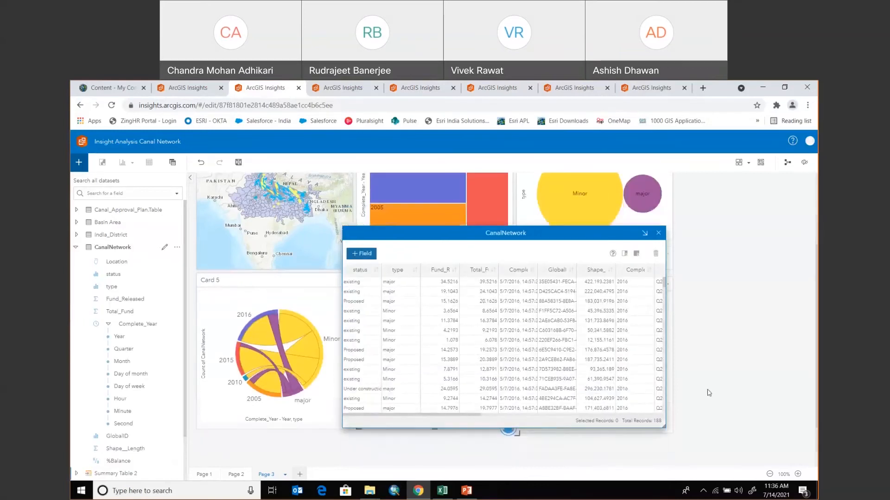
pyautogui.moveTo(537, 237); pyautogui.dragTo(694, 243)
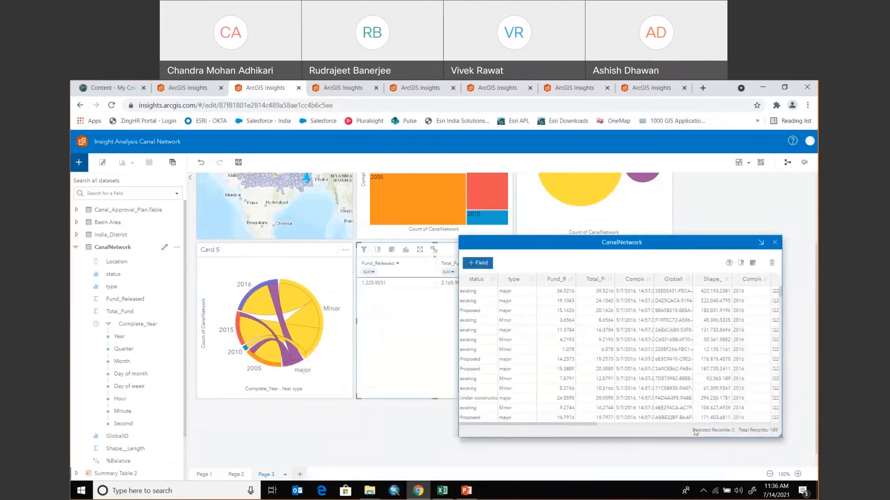
pyautogui.moveTo(584, 425); pyautogui.dragTo(783, 446)
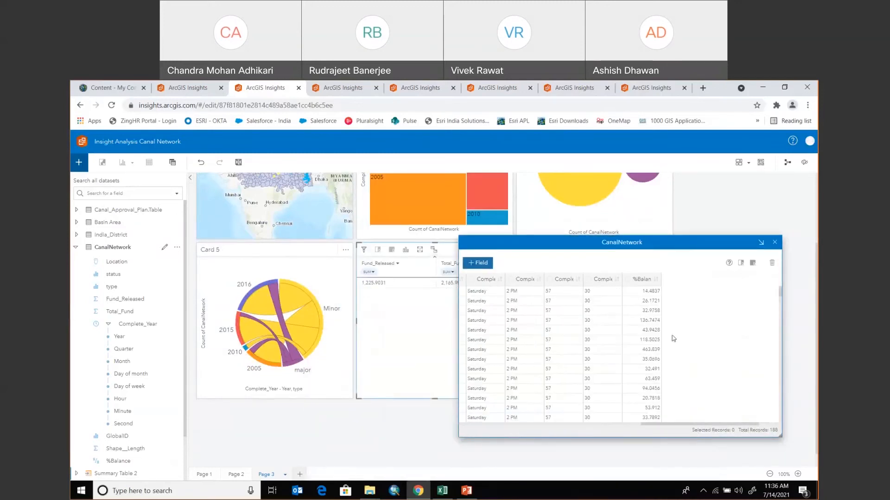
pyautogui.click(463, 292)
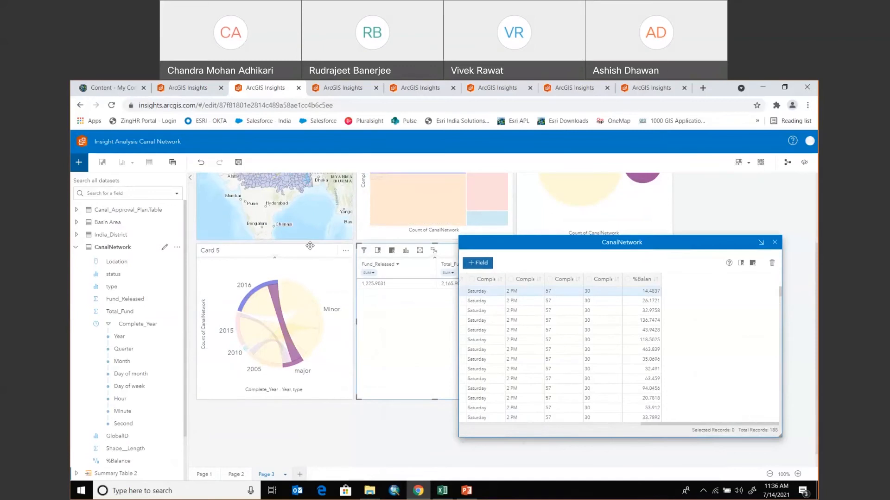
pyautogui.scroll(2, 309, 246)
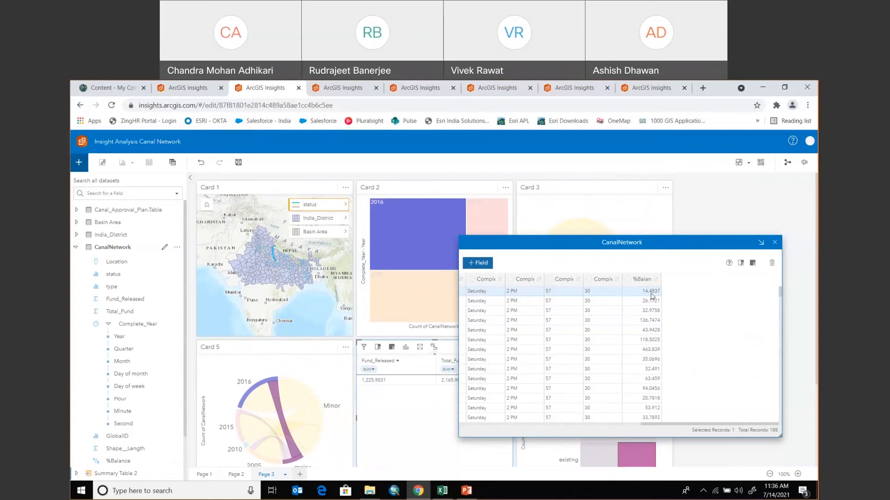
pyautogui.click(775, 243)
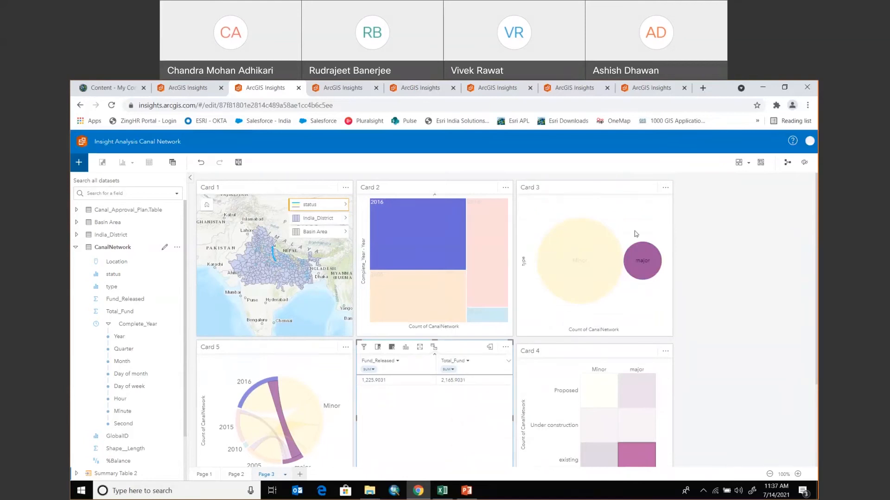
# - Choose covid-19-analysis.insightswbk as the workbook to import on the Workbooks page, and cancel the import
pyautogui.click(331, 88)
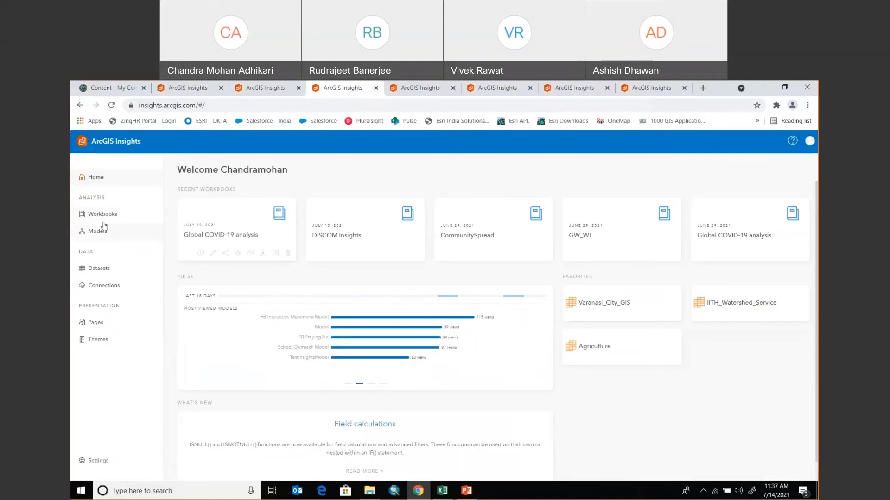
pyautogui.click(97, 216)
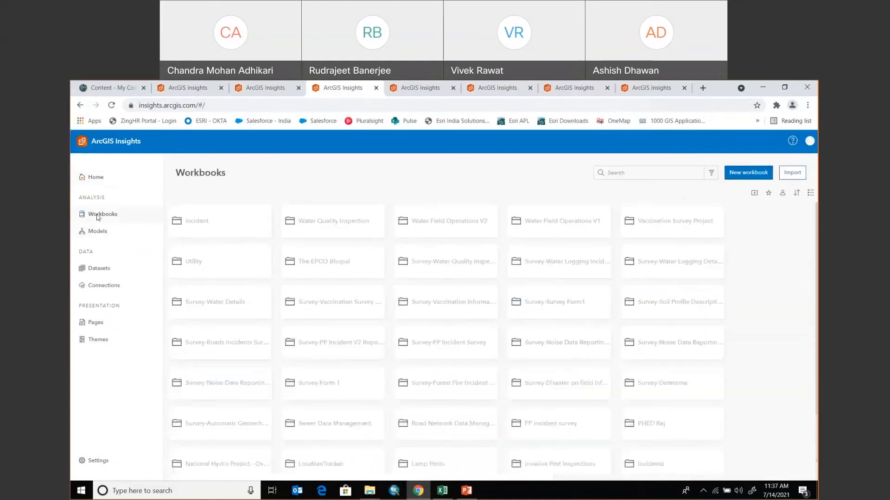
pyautogui.click(790, 176)
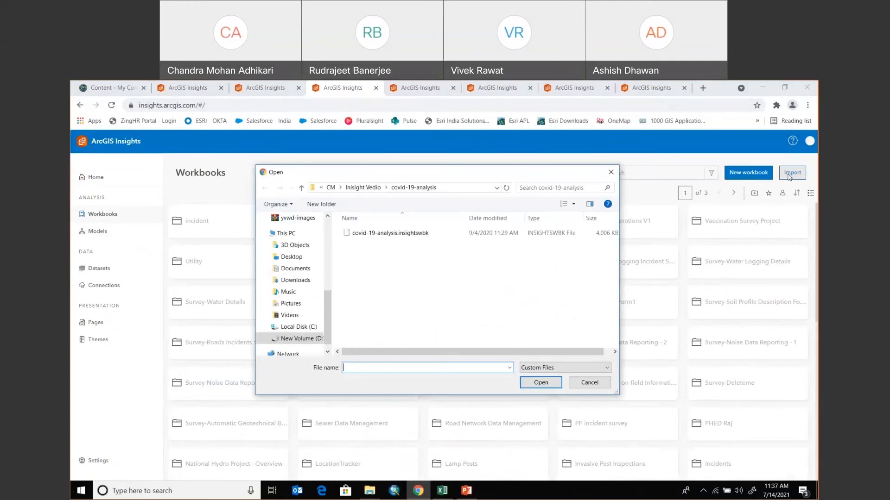
pyautogui.click(420, 234)
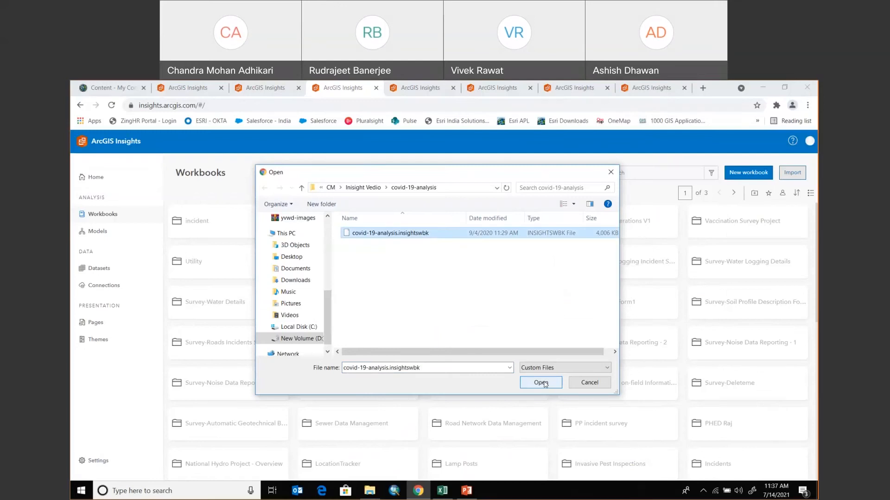
pyautogui.click(589, 386)
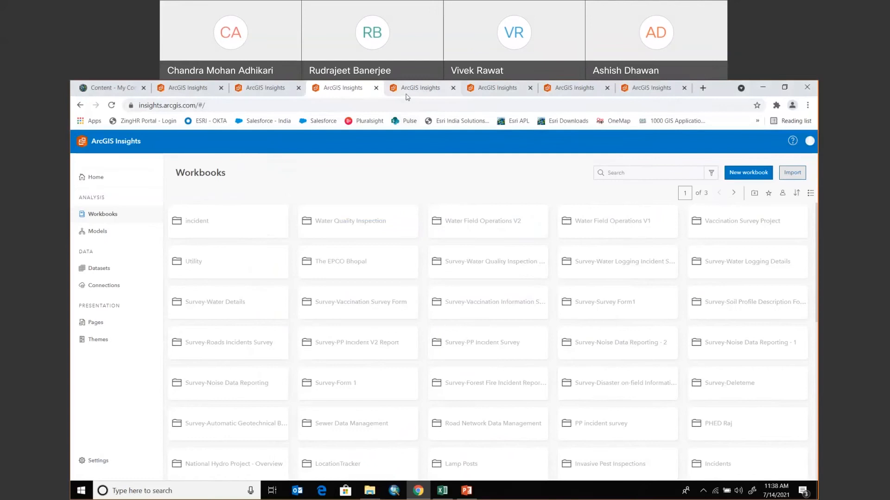
# - In the Global COVID-19 analysis workbook, search Living Atlas for Covid19, select Coronavirus COVID-19 Cases V2, and close without adding it
pyautogui.click(407, 89)
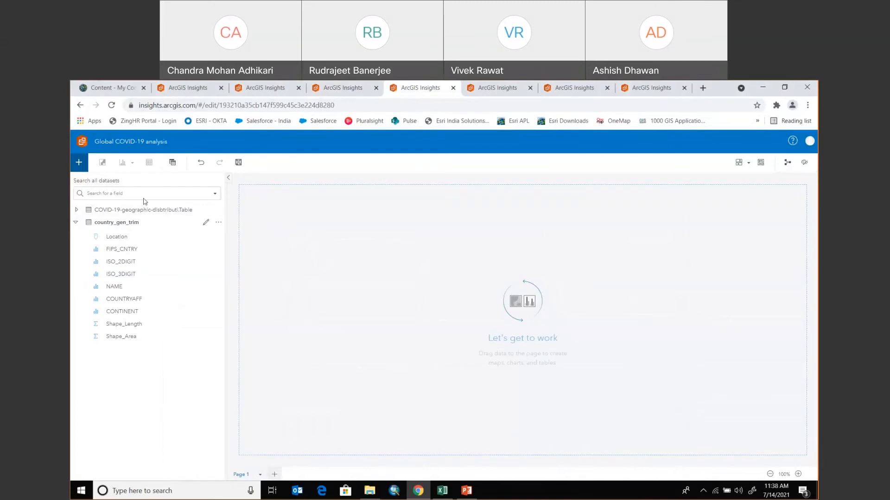
pyautogui.click(78, 161)
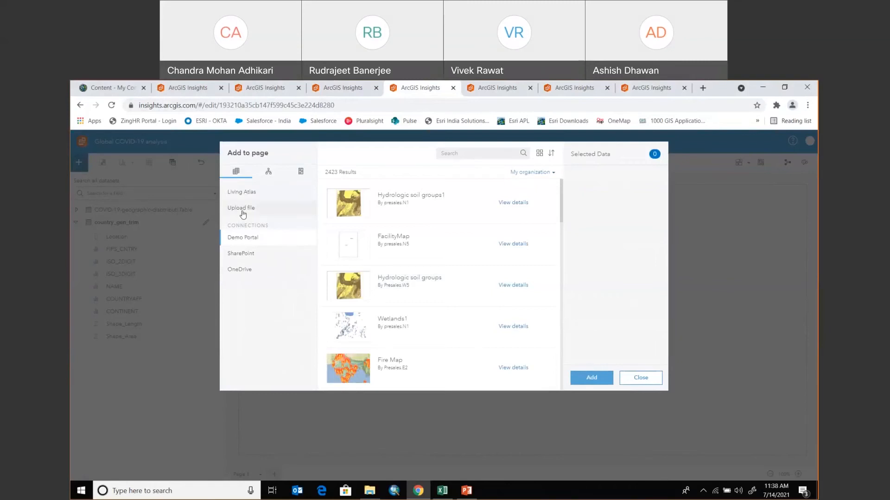
pyautogui.click(251, 195)
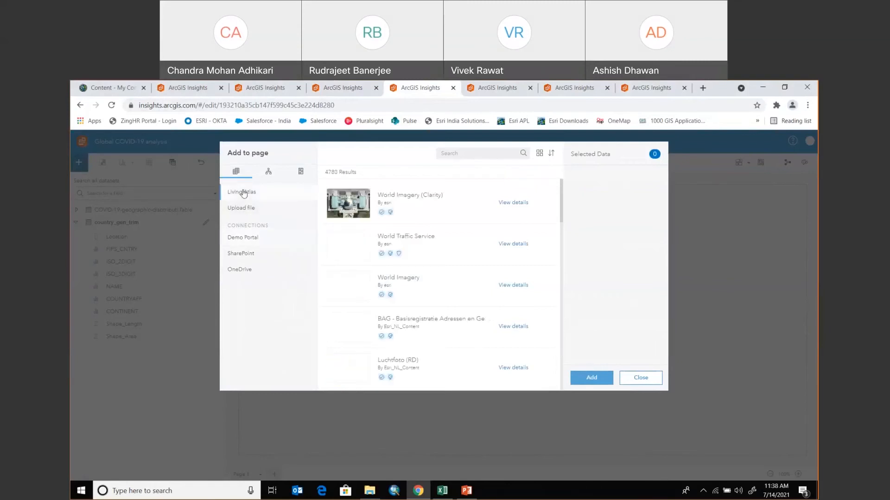
pyautogui.click(453, 152)
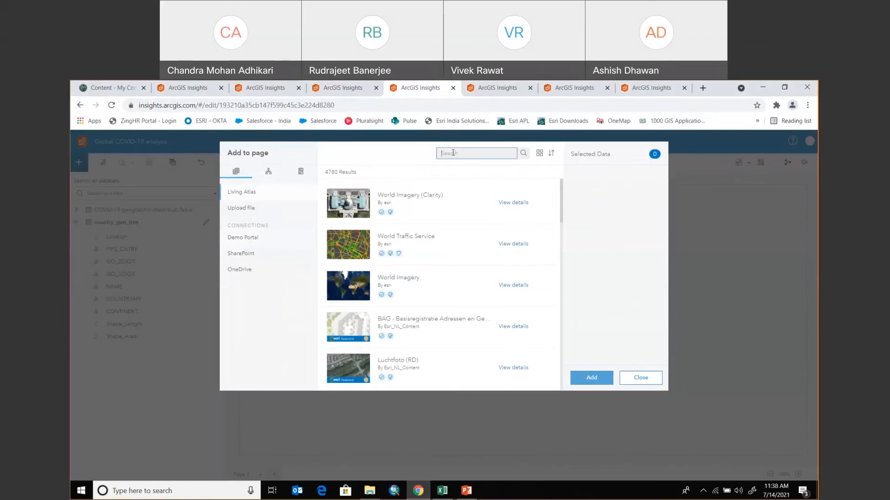
pyautogui.write('Covid19')
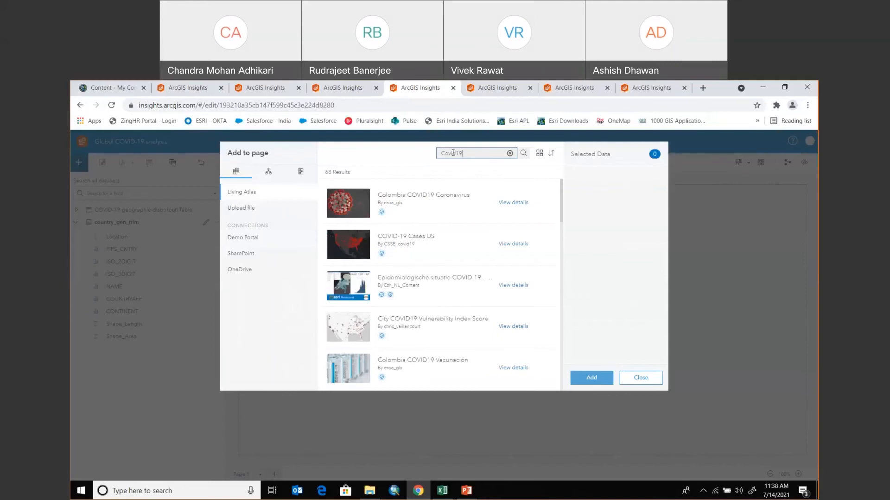
pyautogui.scroll(-4, 391, 293)
pyautogui.scroll(-2, 391, 293)
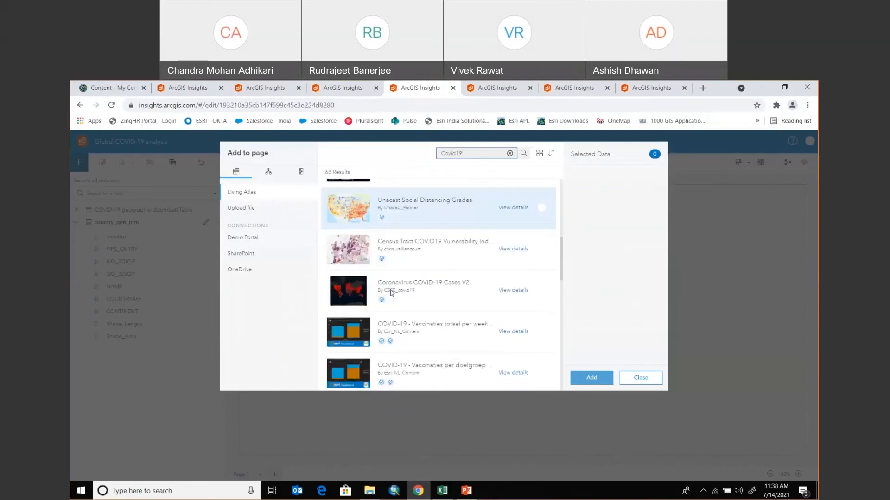
pyautogui.click(352, 282)
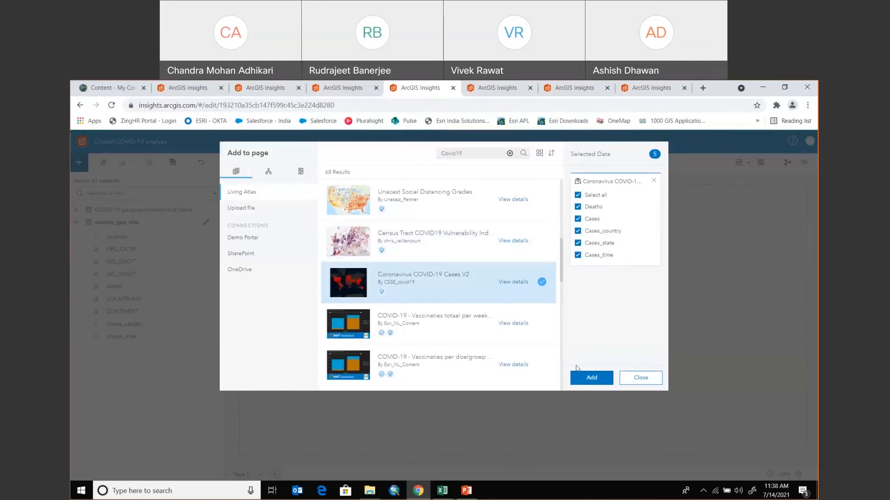
pyautogui.click(641, 378)
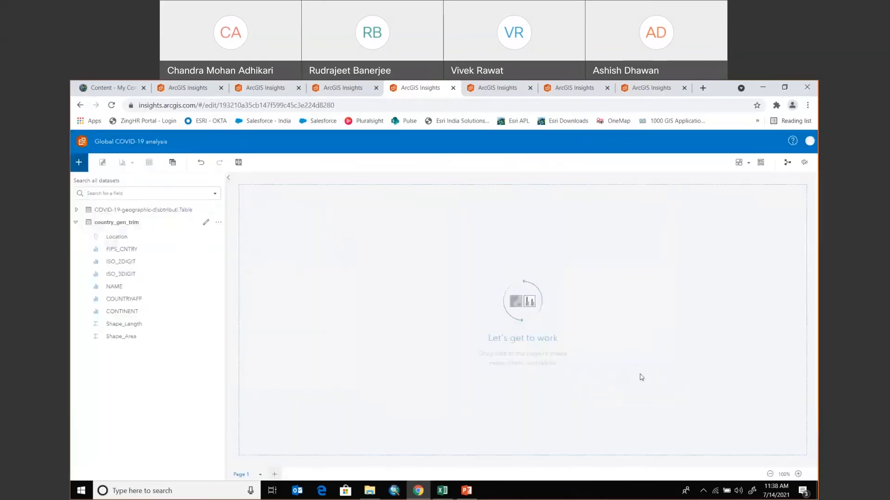
# - Create a map card from the cases field of the COVID-19 geographic distribution table
pyautogui.click(76, 210)
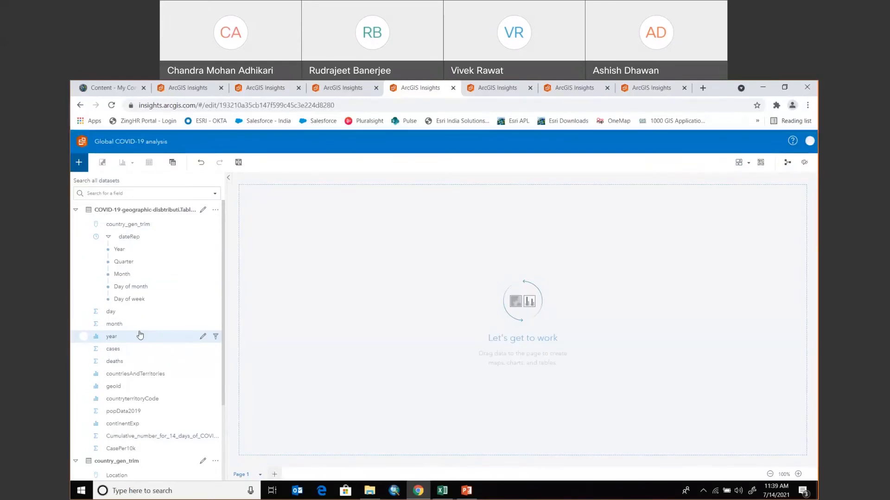
pyautogui.click(83, 375)
pyautogui.click(83, 349)
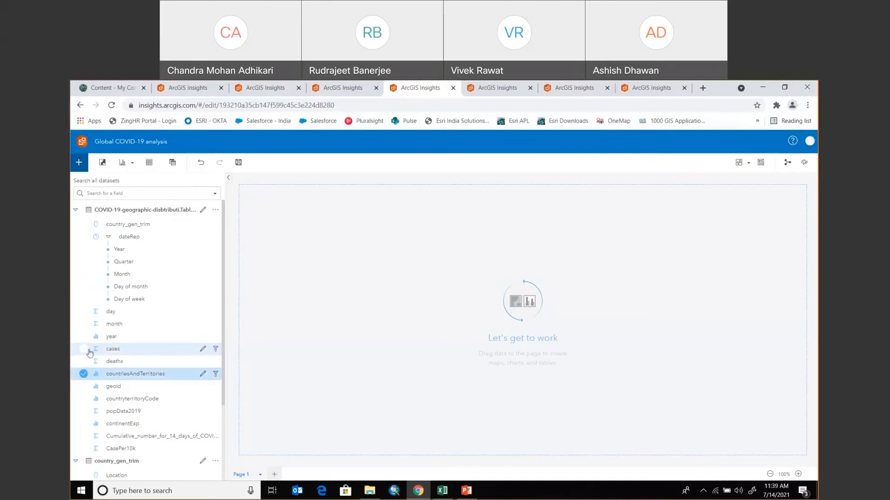
pyautogui.click(85, 375)
pyautogui.moveTo(114, 351); pyautogui.dragTo(279, 234)
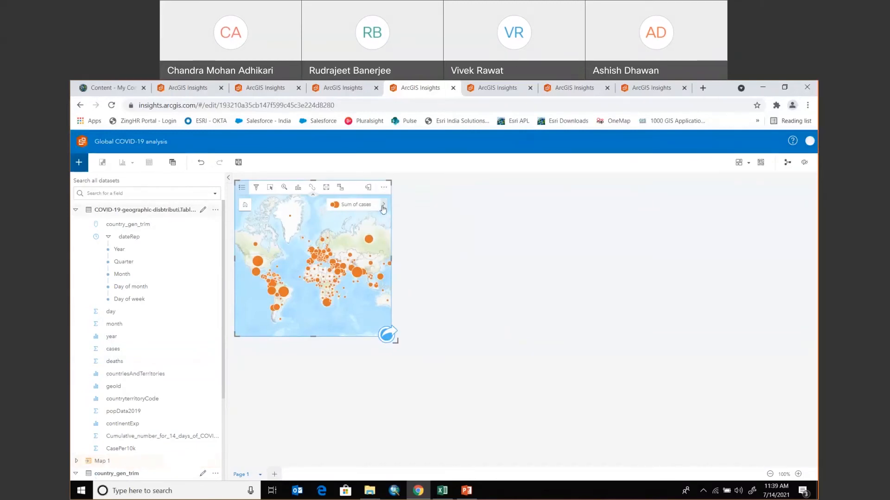
# - Change the Sum of cases layer's symbol type to Counts and amounts (Color) and close the layer options
pyautogui.click(383, 206)
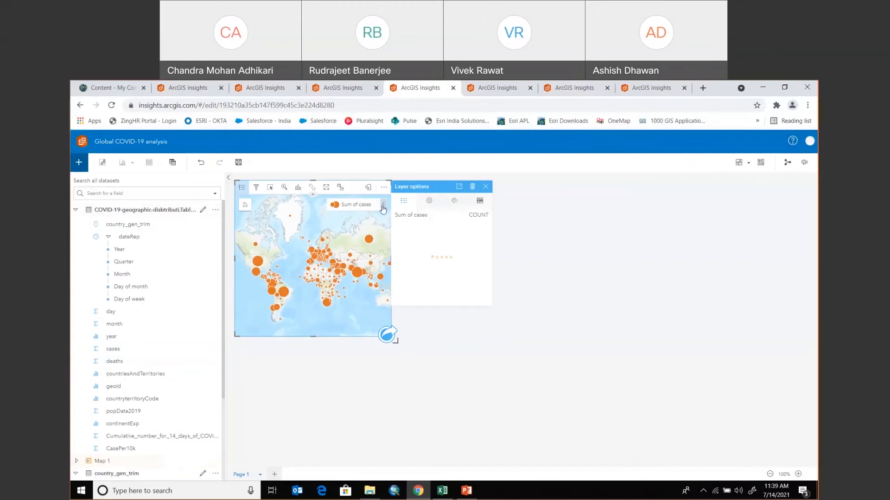
pyautogui.click(438, 206)
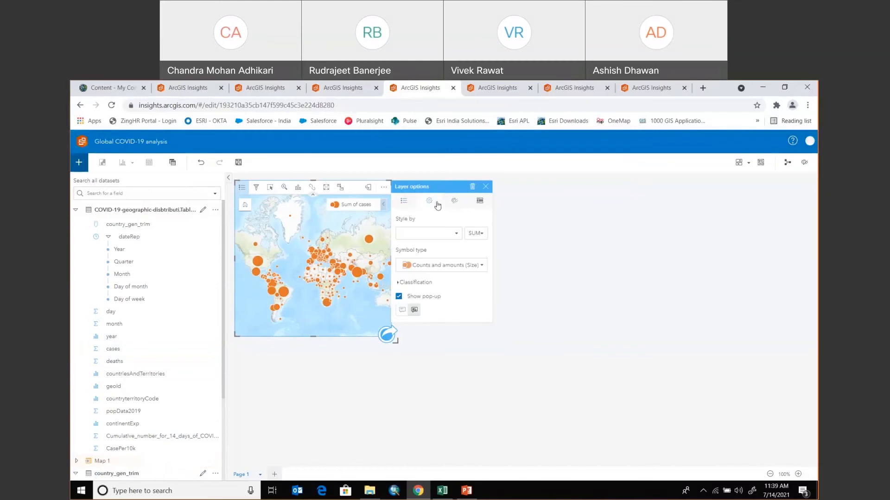
pyautogui.click(483, 266)
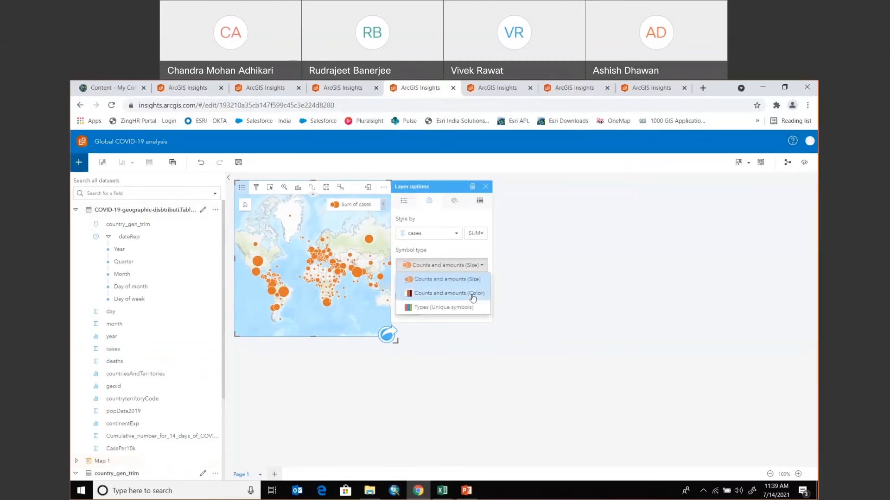
pyautogui.click(472, 294)
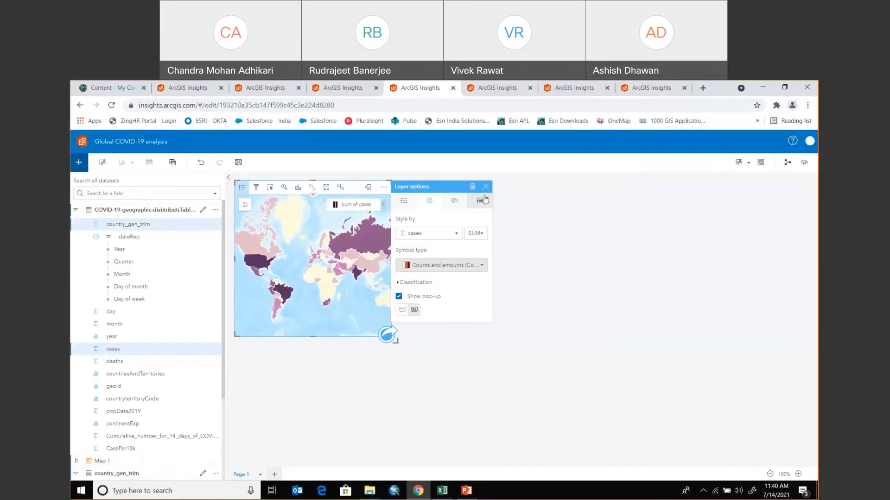
pyautogui.click(485, 186)
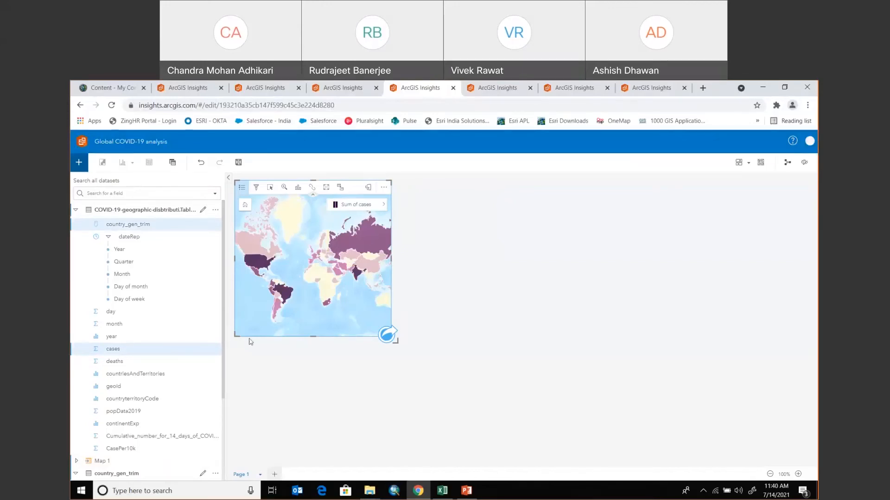
# - Add a new field in the COVID-19 distribution data table, enter casesPer10 as its function, and clear that entry
pyautogui.click(215, 212)
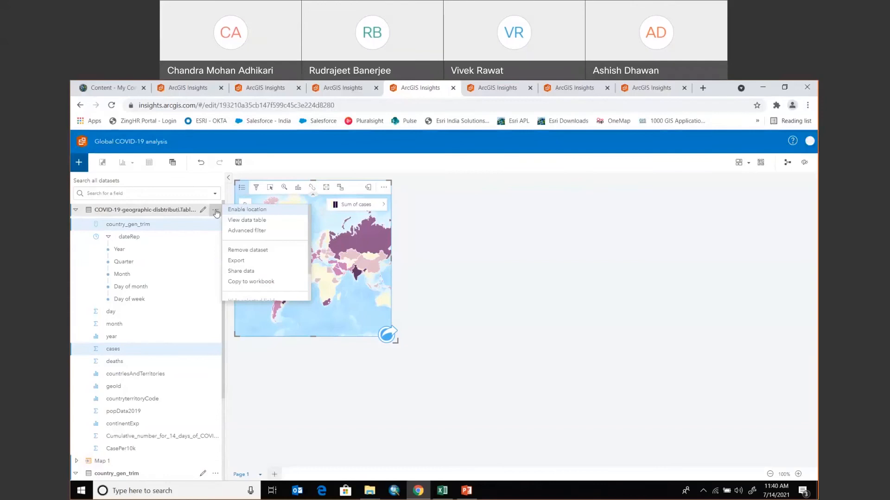
pyautogui.click(241, 221)
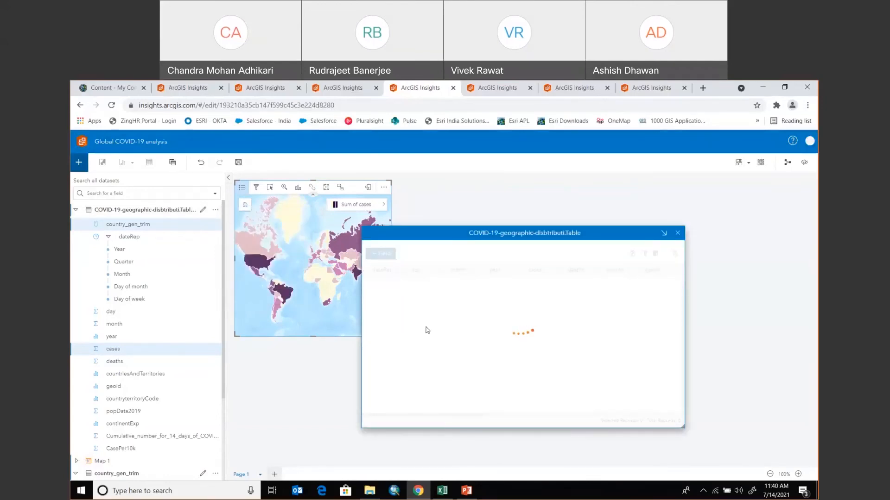
pyautogui.click(380, 253)
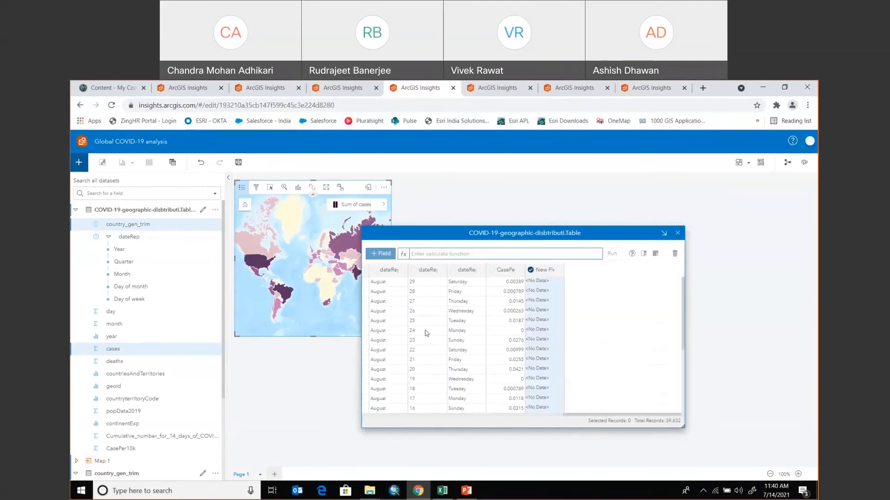
pyautogui.click(420, 255)
pyautogui.write('cases')
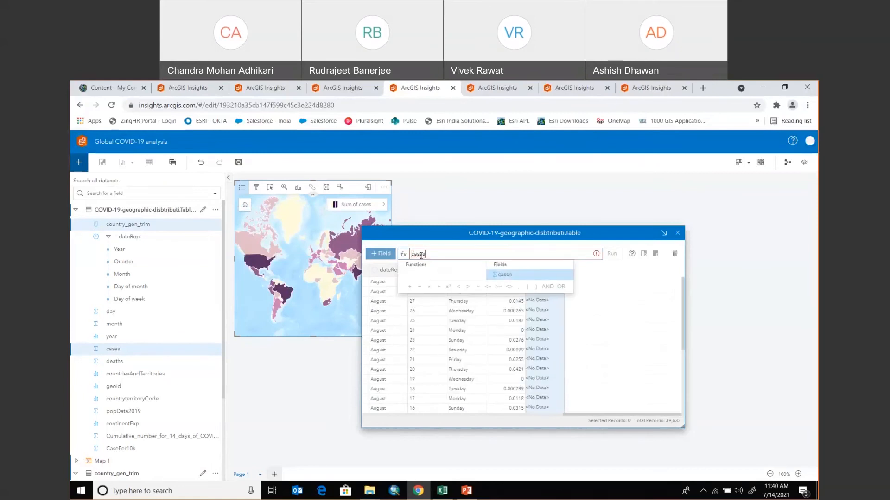
pyautogui.write('Per')
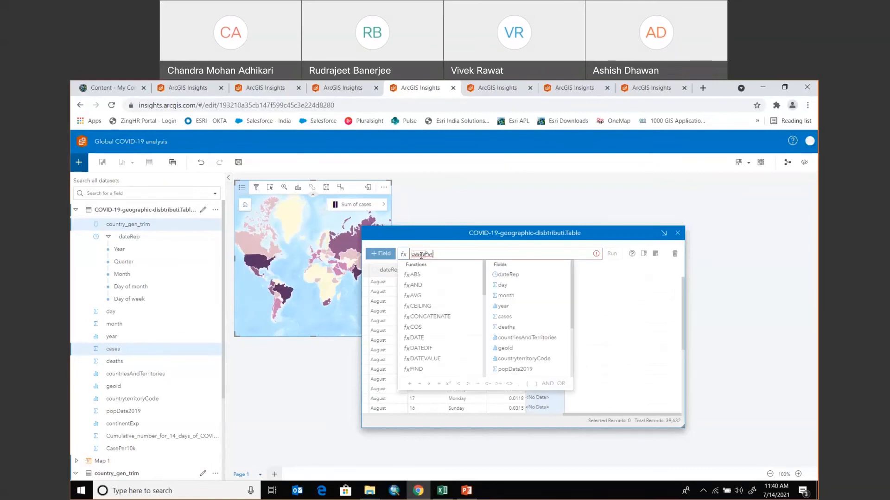
pyautogui.write('10')
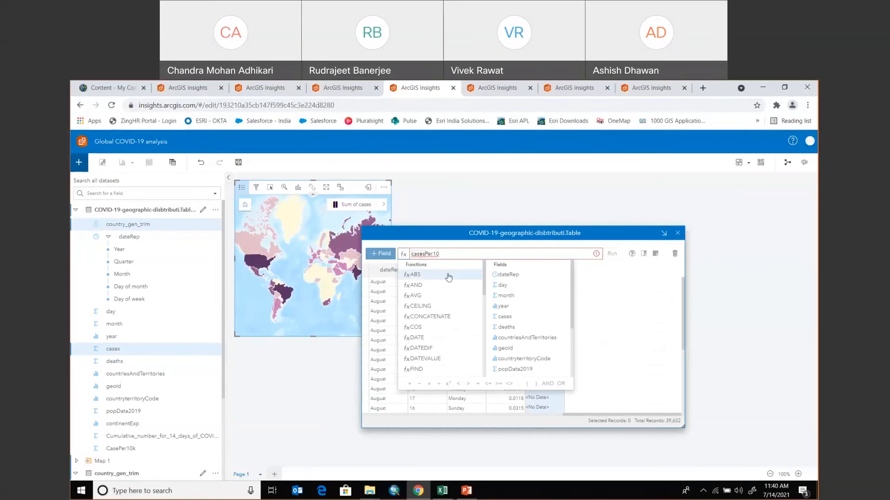
pyautogui.moveTo(439, 254); pyautogui.dragTo(411, 252)
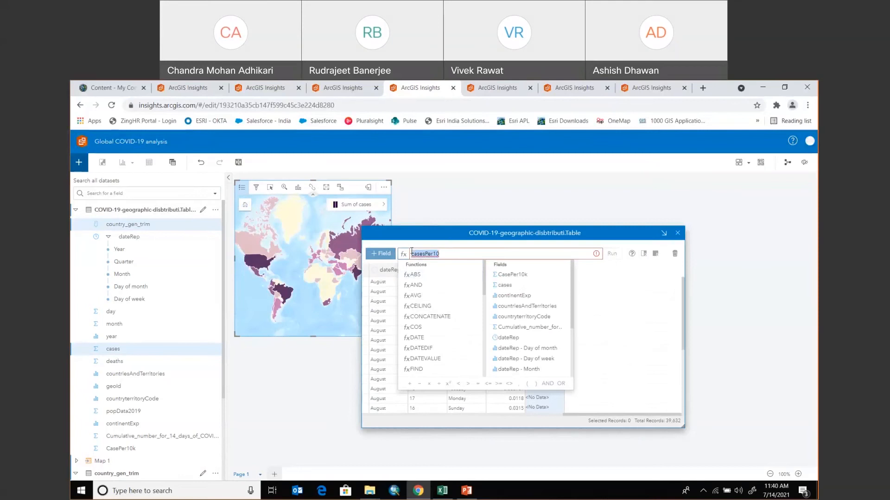
pyautogui.press('BackSpace')
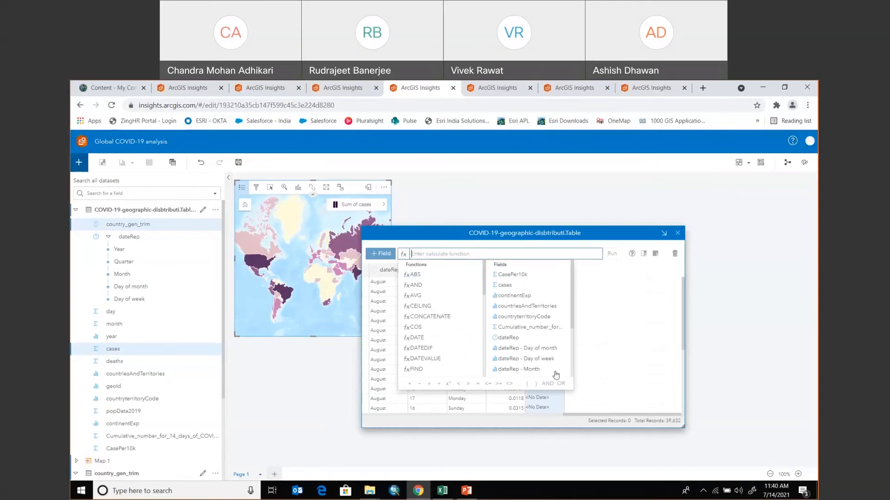
# - Enter the calculation cases/popData2019*10000 for the new field and close the data table
pyautogui.click(506, 284)
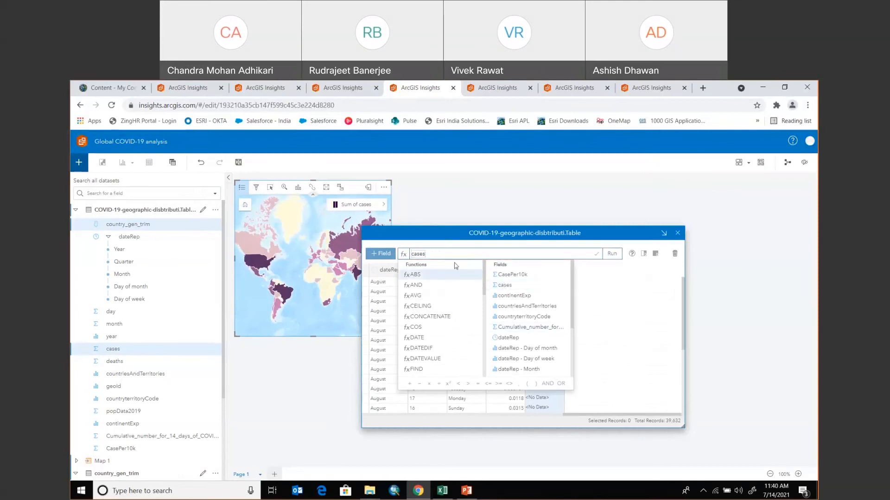
pyautogui.write('/')
pyautogui.scroll(-1, 542, 345)
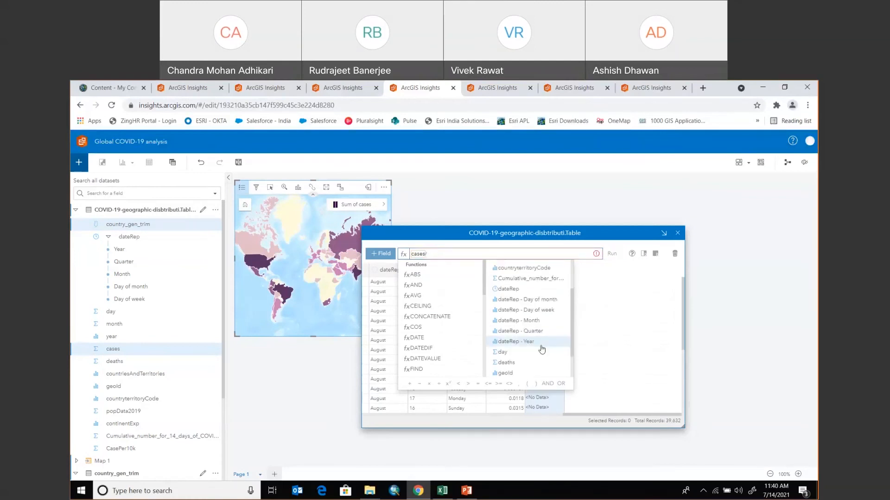
pyautogui.scroll(-1, 534, 347)
pyautogui.click(516, 363)
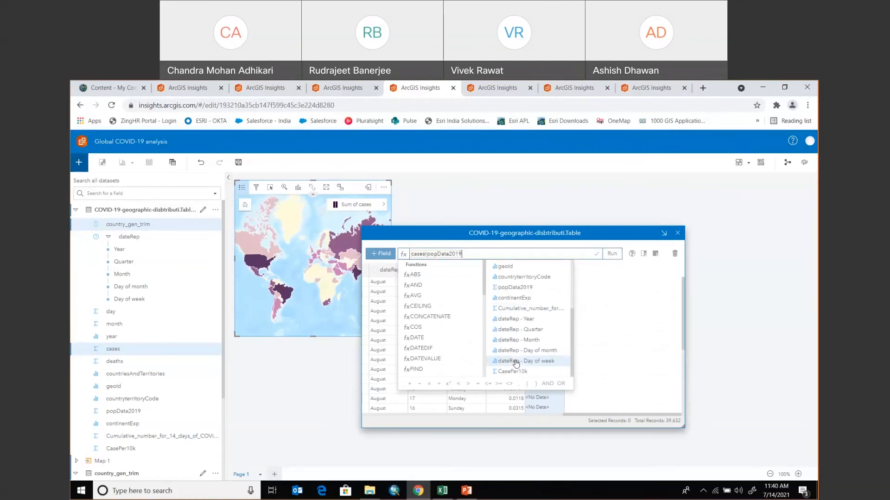
pyautogui.write('*10000')
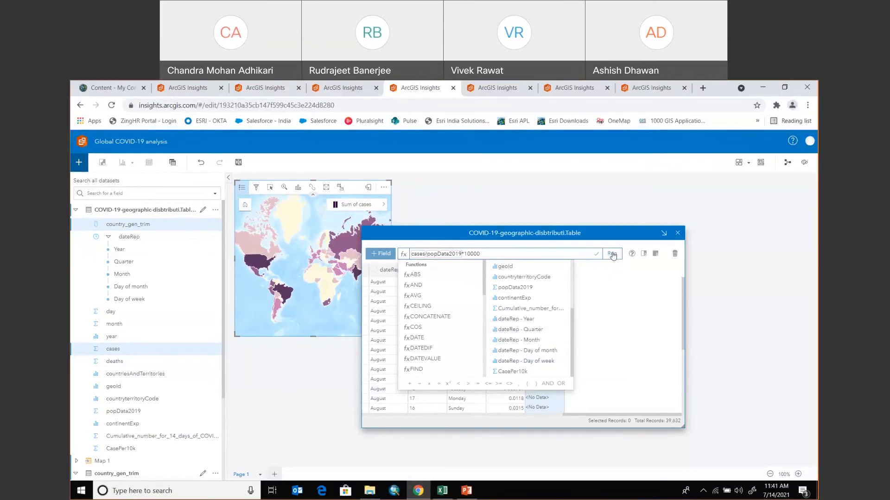
pyautogui.click(678, 233)
# - Change the role of the CasePer10k field in the COVID-19 distribution table from number to Rate/Ratio
pyautogui.scroll(-5, 102, 399)
pyautogui.click(122, 333)
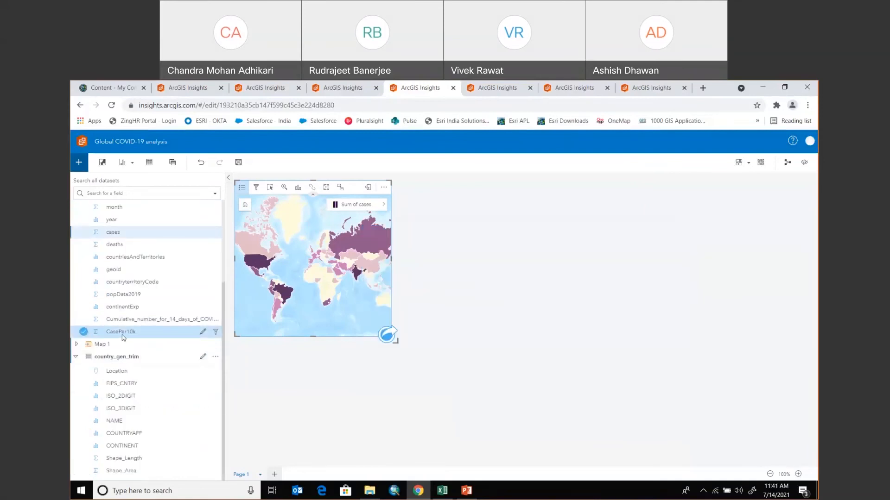
pyautogui.click(98, 334)
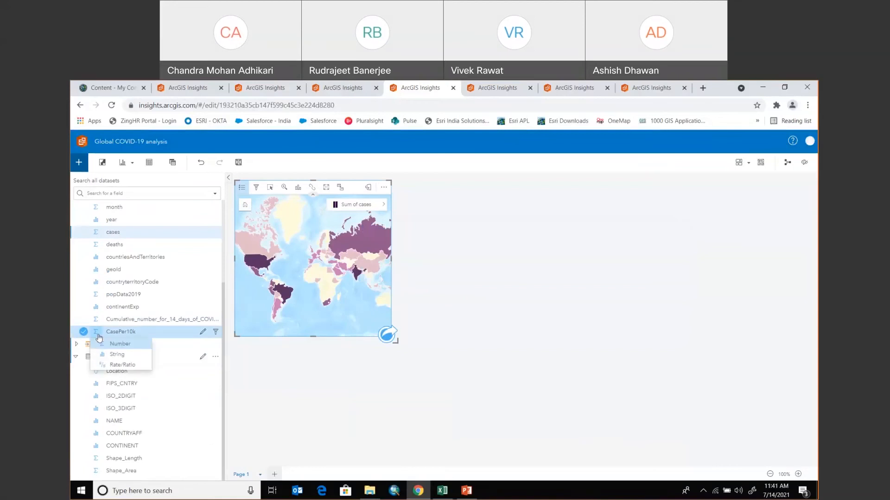
pyautogui.click(106, 367)
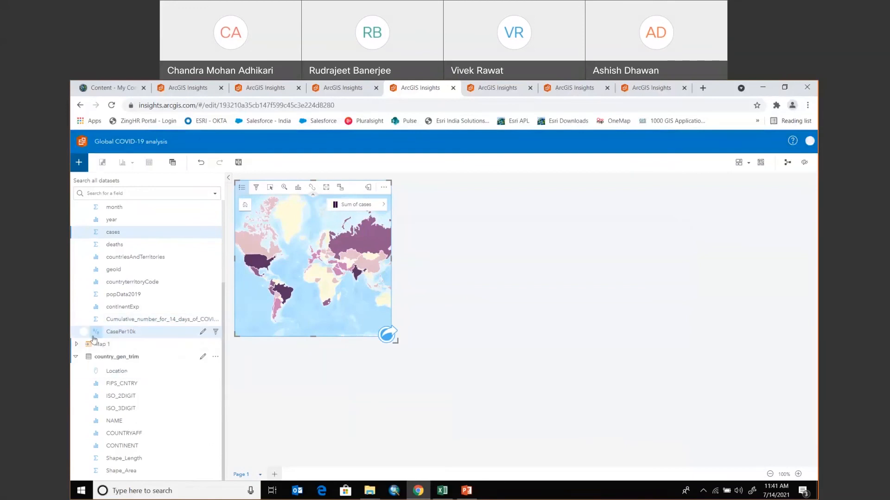
# - Create a second map card from the CasePer10k field and place it beside the cases map
pyautogui.click(112, 336)
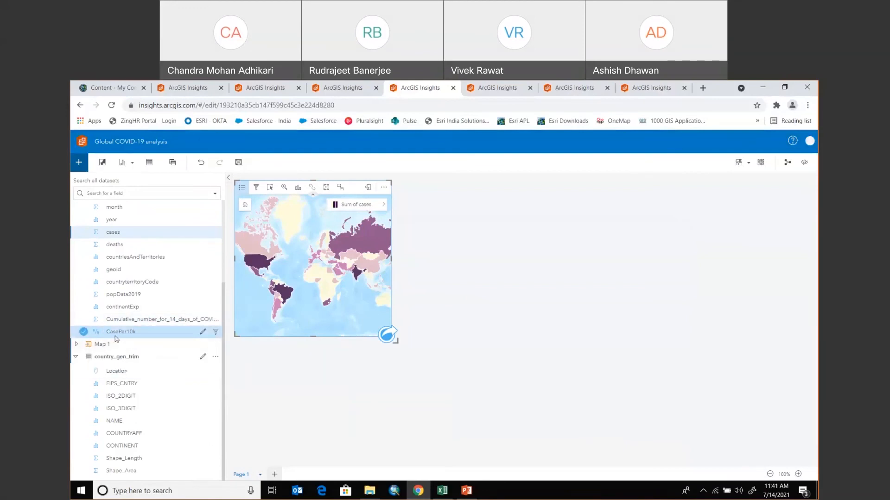
pyautogui.moveTo(117, 336); pyautogui.dragTo(269, 390)
pyautogui.moveTo(351, 347); pyautogui.dragTo(523, 200)
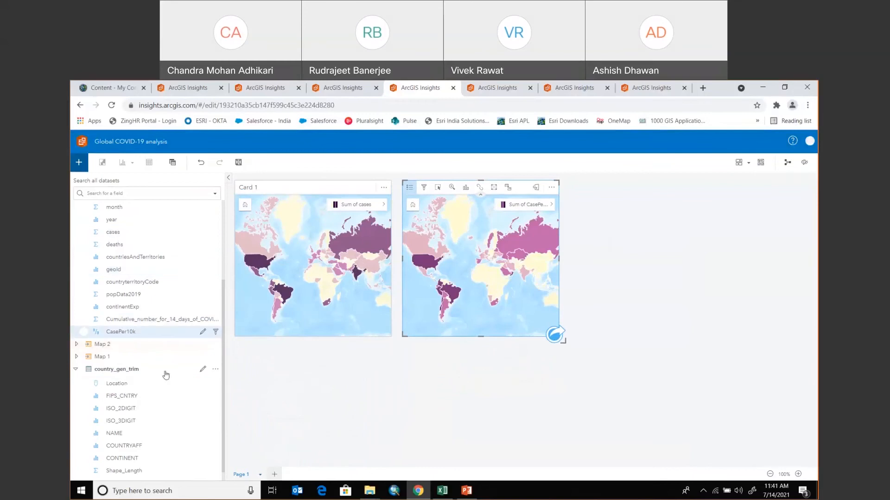
# - Create KPI cards from the cases and deaths fields beside the maps, shortening the cases card and placing the deaths card below it
pyautogui.click(124, 235)
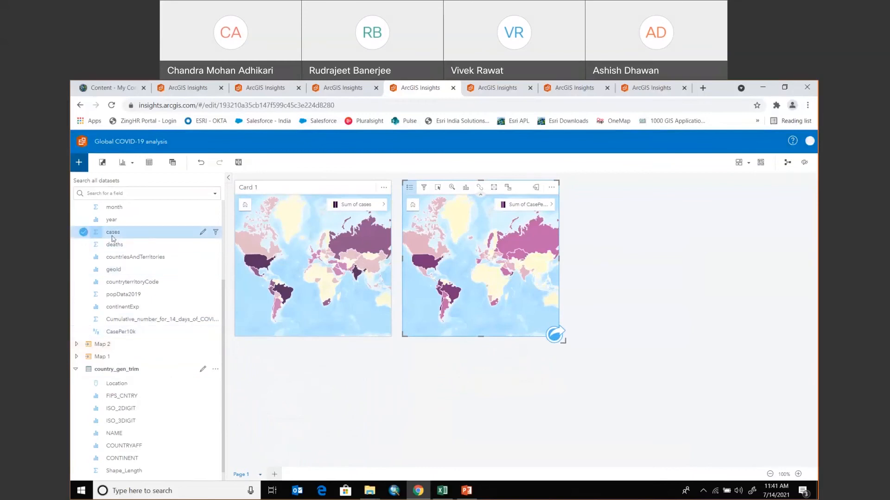
pyautogui.moveTo(124, 237); pyautogui.dragTo(621, 253)
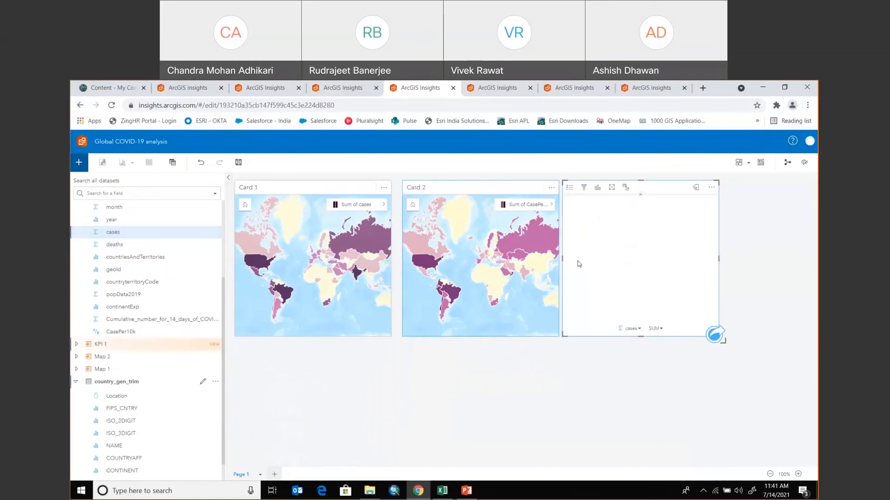
pyautogui.moveTo(639, 335); pyautogui.dragTo(639, 239)
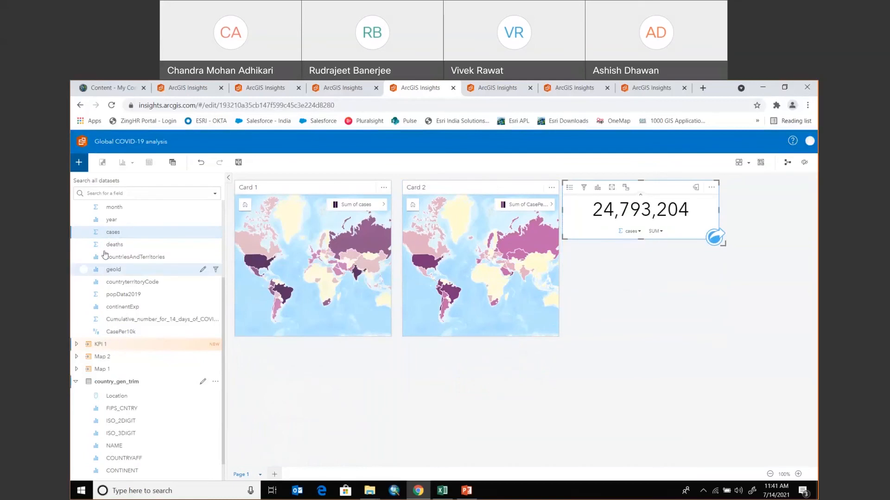
pyautogui.click(85, 249)
pyautogui.moveTo(85, 249); pyautogui.dragTo(587, 325)
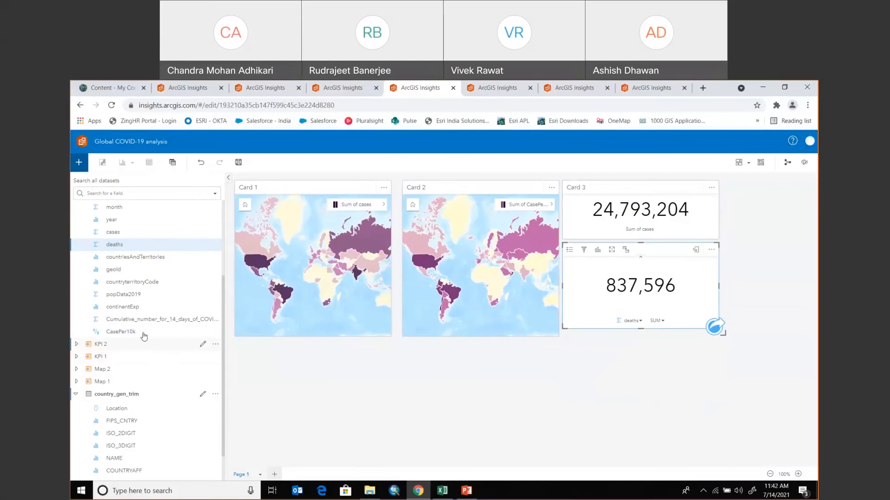
# - Create a time series card from the cases and dateRep fields below the maps and widen it to span the cards above
pyautogui.click(85, 236)
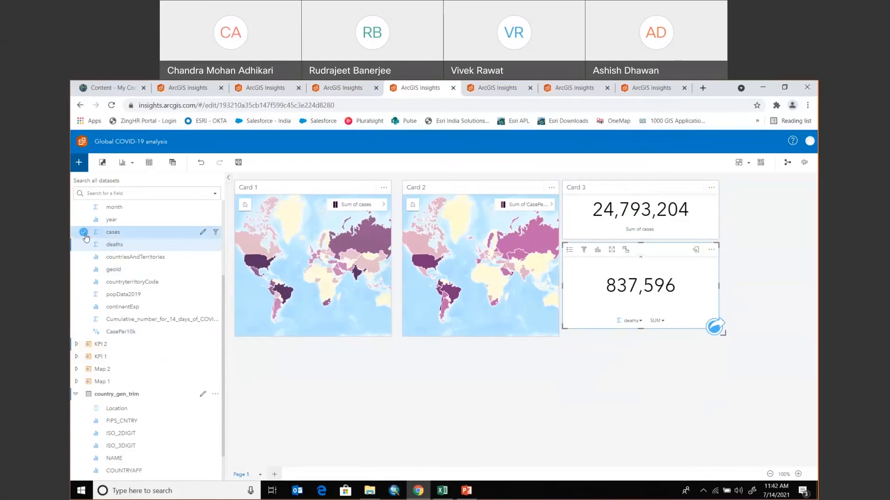
pyautogui.scroll(3, 135, 355)
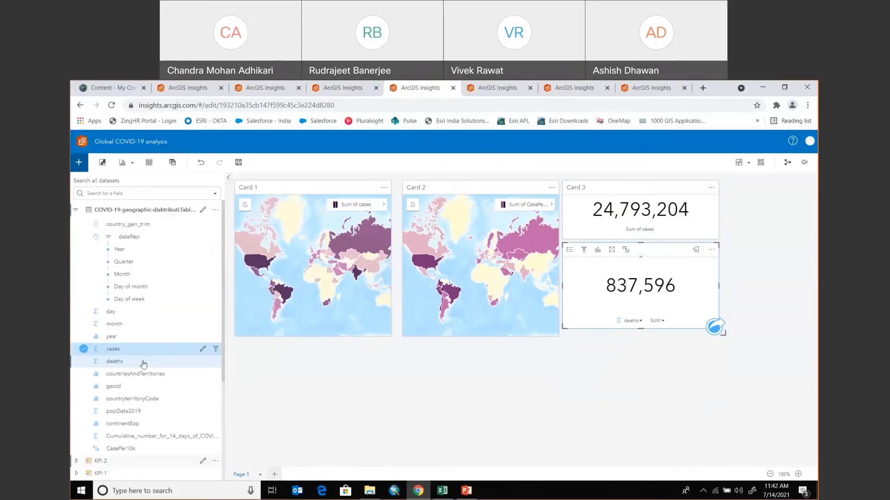
pyautogui.click(84, 237)
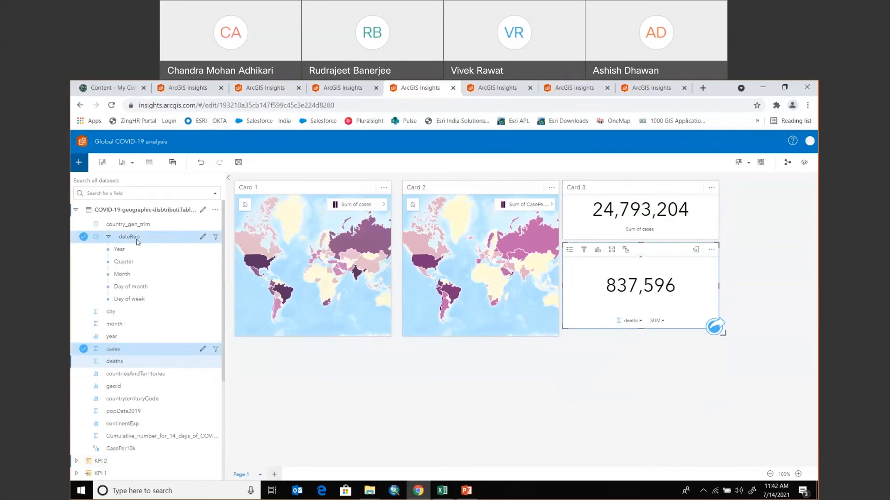
pyautogui.moveTo(145, 349); pyautogui.dragTo(320, 386)
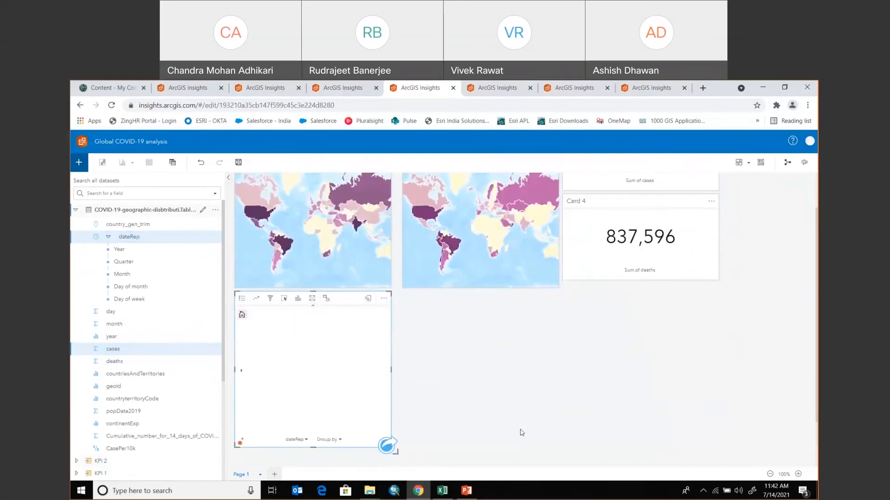
pyautogui.moveTo(391, 370); pyautogui.dragTo(633, 397)
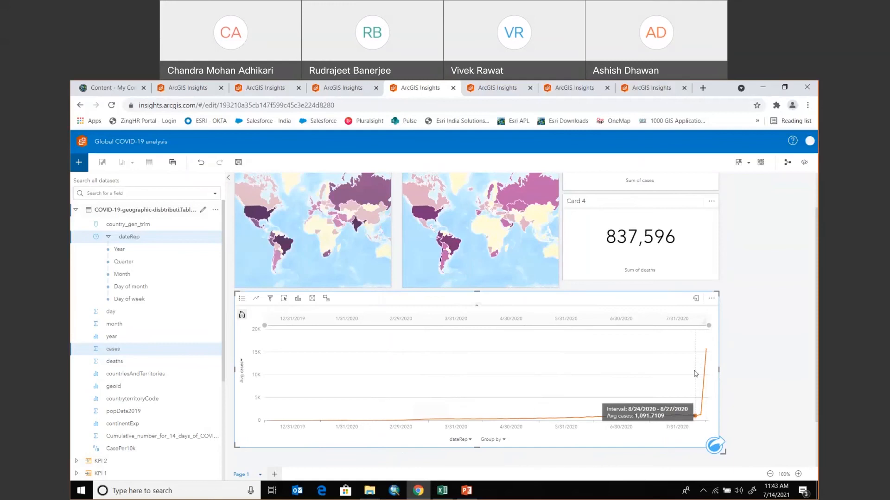
# - Set the value axis of the average cases time series to the Log scale
pyautogui.click(246, 372)
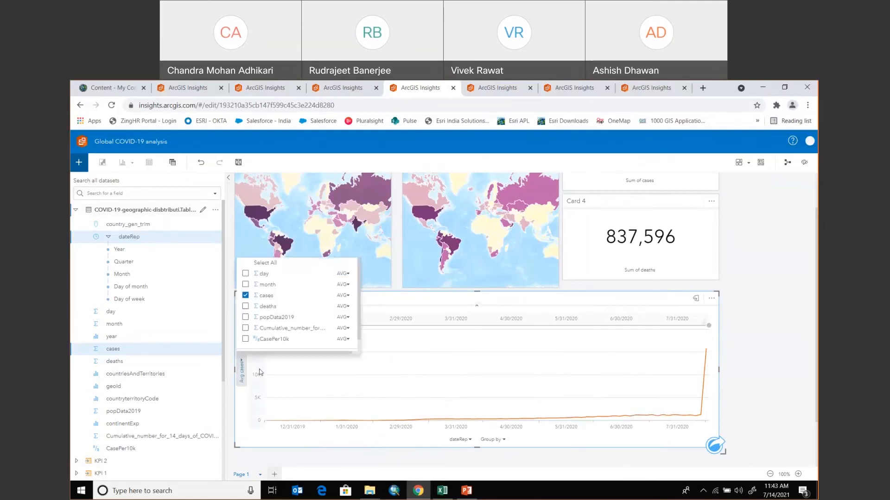
pyautogui.click(251, 407)
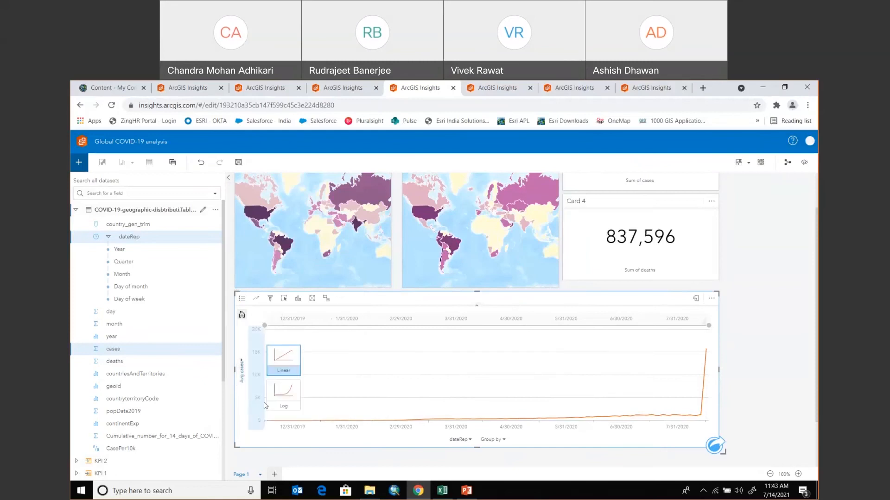
pyautogui.click(290, 397)
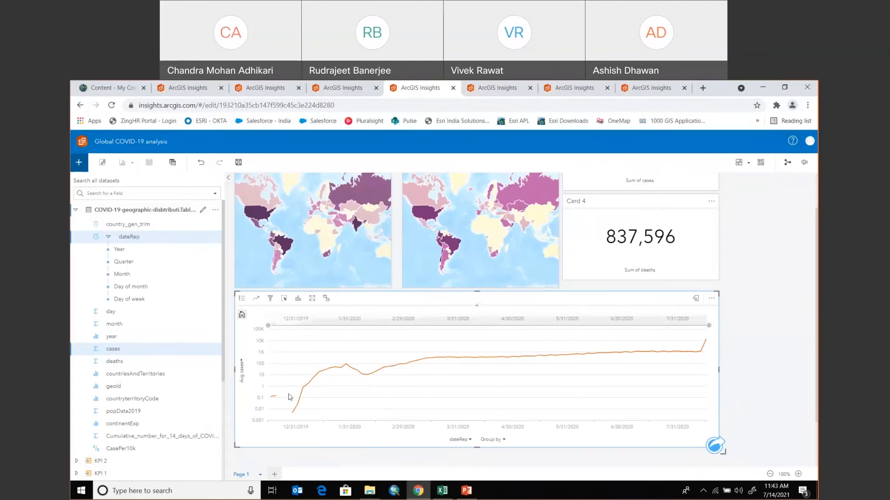
# - Switch to the open CommunitySpread workbook
pyautogui.click(475, 95)
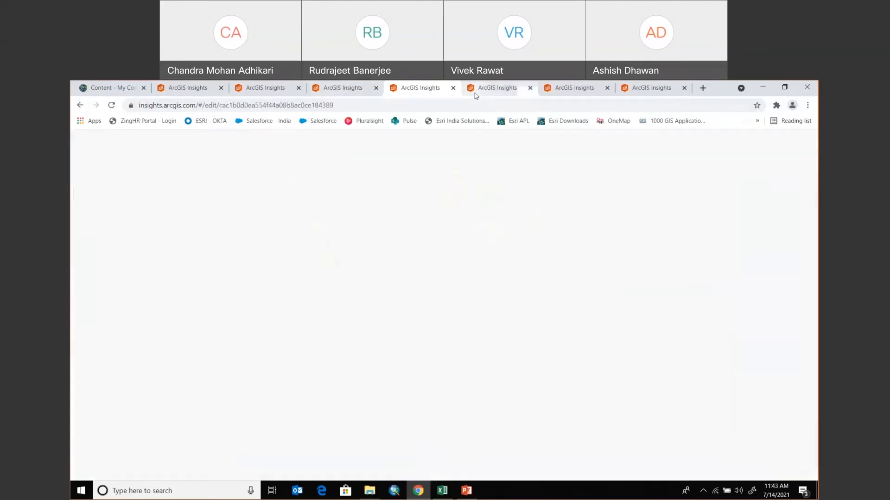
pyautogui.click(477, 95)
pyautogui.click(545, 93)
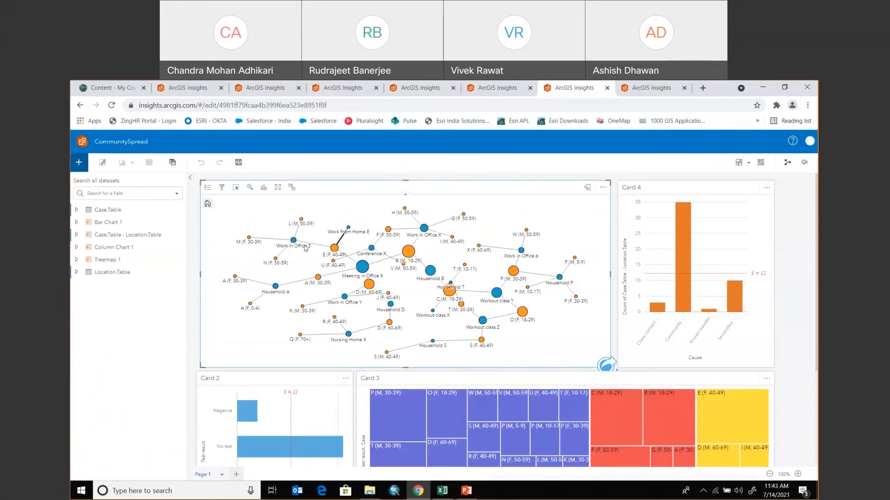
# - Inspect the betweenness values of link chart nodes such as Meeting in Office X, and show the workbook's analysis view
pyautogui.moveTo(354, 265)
pyautogui.moveTo(373, 277)
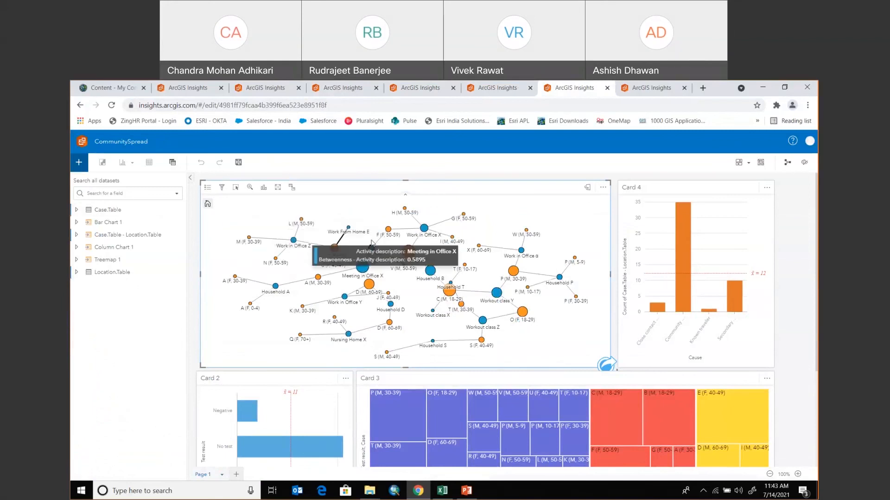
pyautogui.moveTo(410, 261)
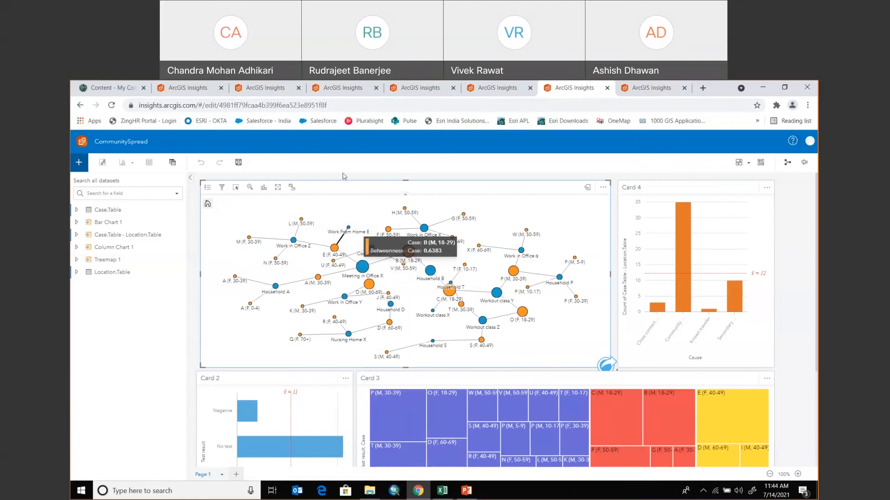
pyautogui.moveTo(294, 246)
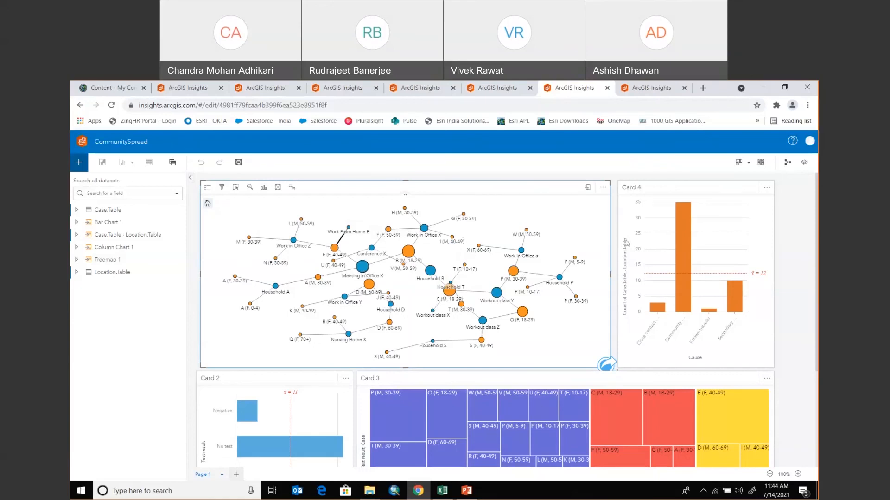
pyautogui.click(788, 163)
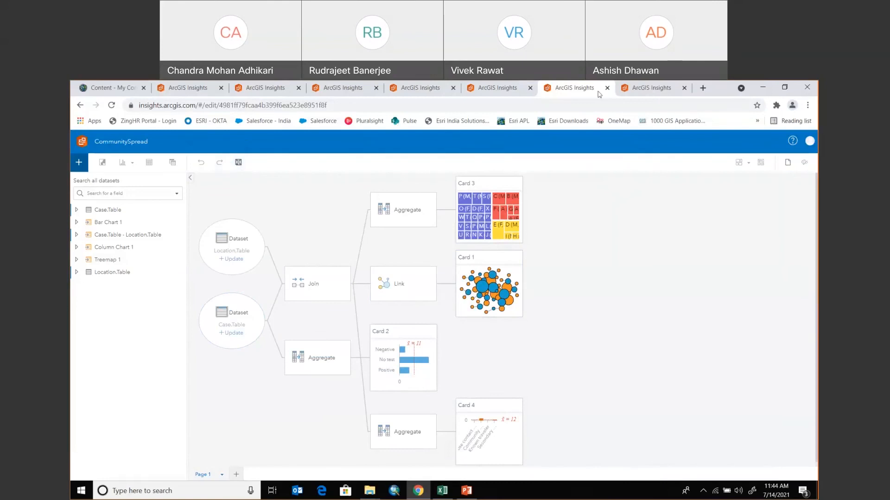
# - Switch to the Make this Watershed Workbook page and examine its river flow map and the yearly values in the Annual Precipitation/Flow Profile
pyautogui.click(637, 88)
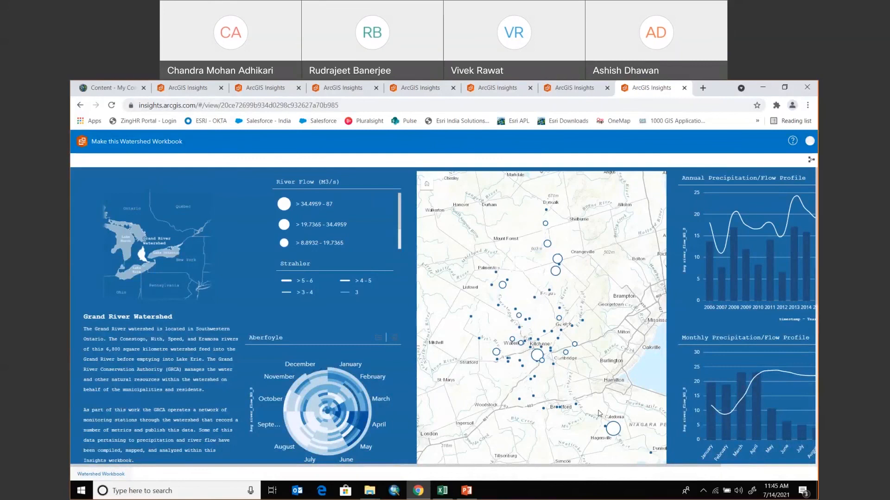
pyautogui.scroll(-1, 544, 408)
pyautogui.scroll(1, 545, 408)
pyautogui.moveTo(566, 466); pyautogui.dragTo(617, 462)
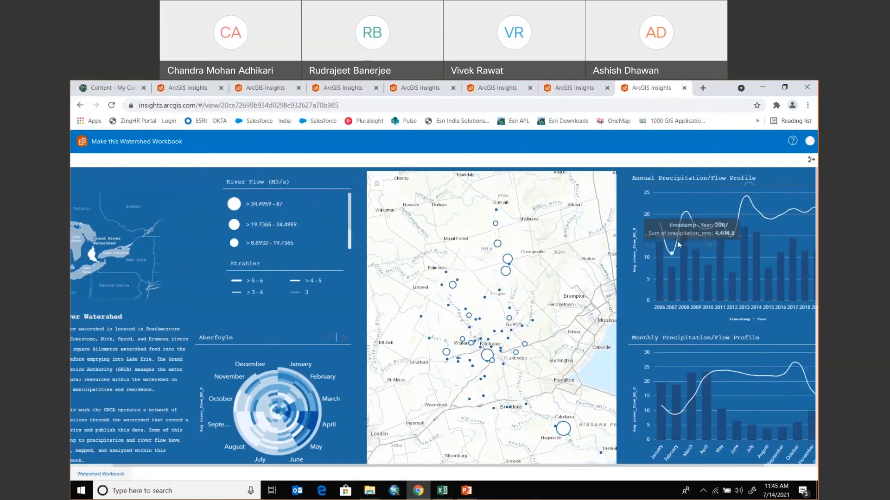
pyautogui.moveTo(752, 251)
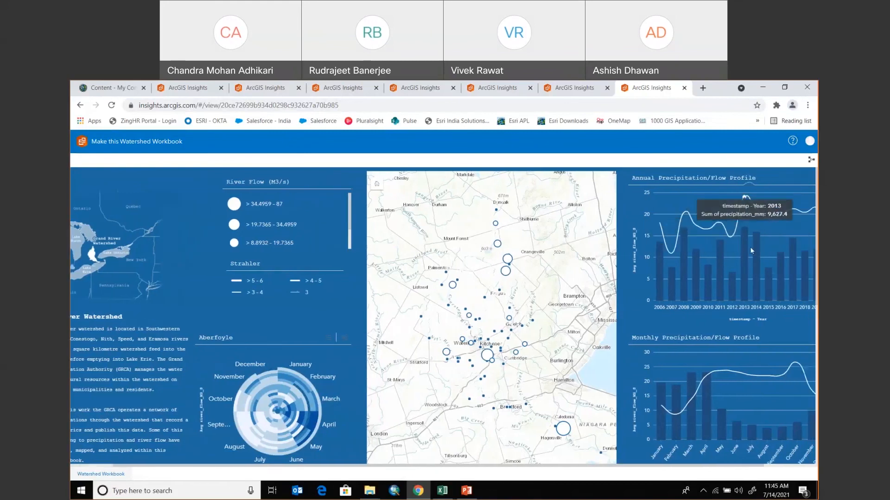
pyautogui.moveTo(721, 234)
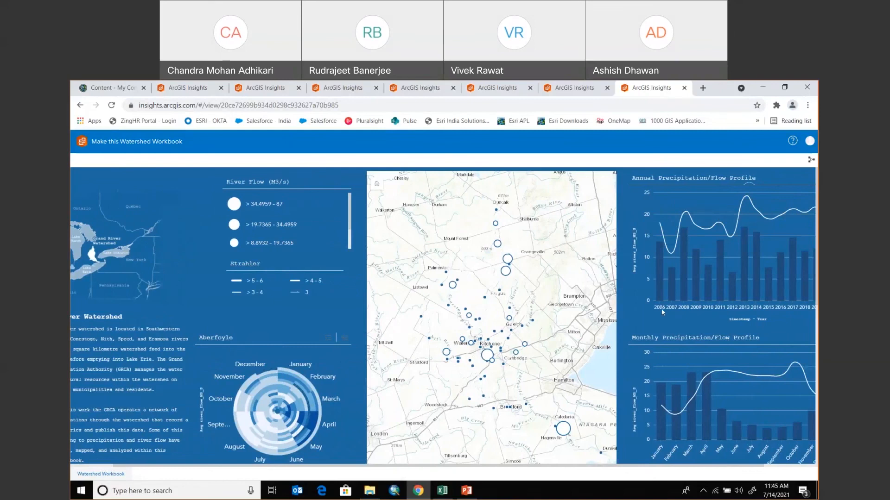
pyautogui.moveTo(717, 466)
pyautogui.mouseDown()
pyautogui.moveTo(761, 467)
pyautogui.moveTo(714, 466)
pyautogui.mouseUp()
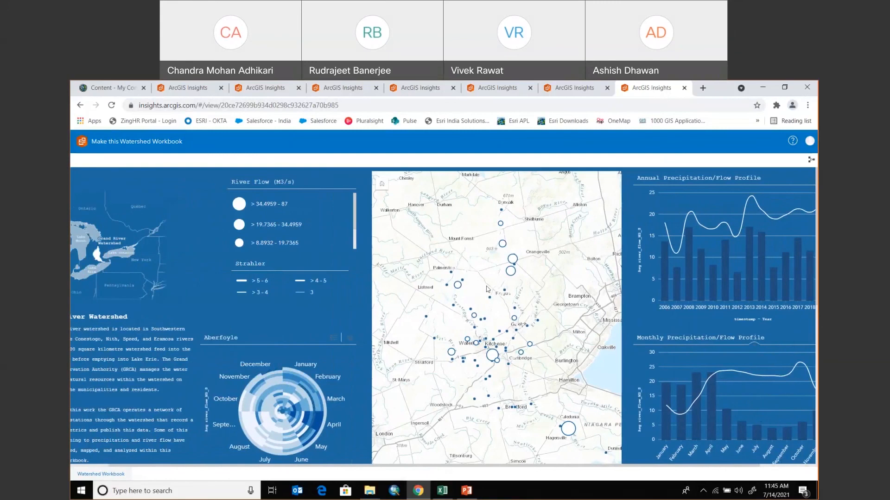
pyautogui.moveTo(399, 466); pyautogui.dragTo(357, 466)
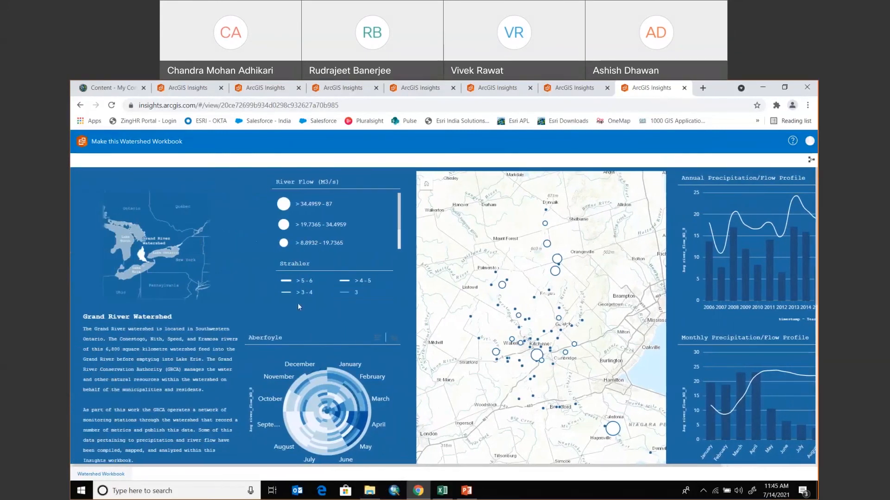
# - Examine the station flow charts and the monthly values in the Average Flow Heat Chart
pyautogui.scroll(-3, 305, 304)
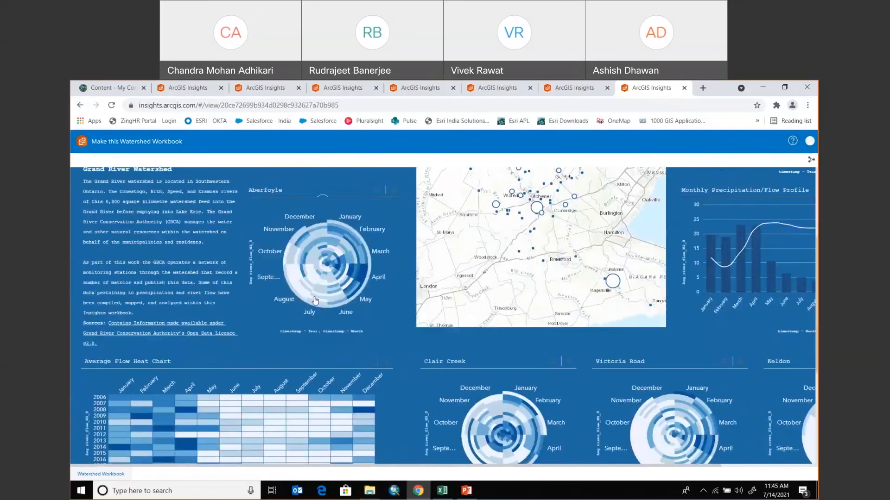
pyautogui.scroll(-1, 315, 301)
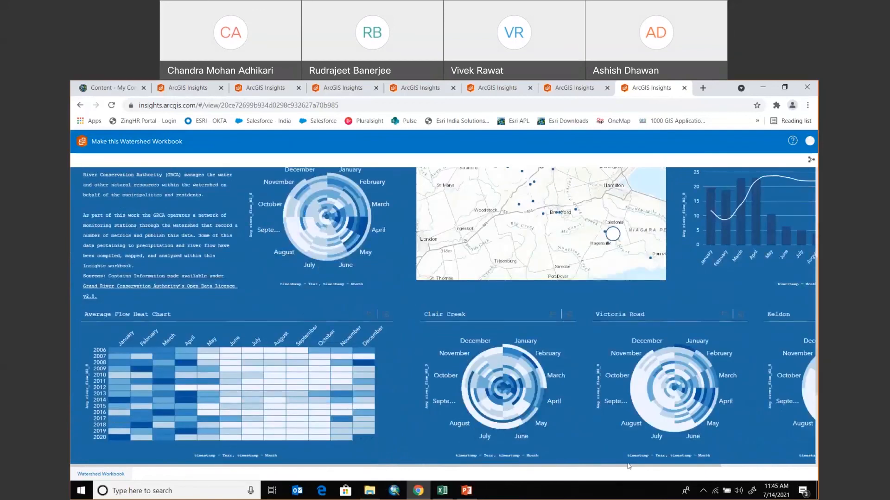
pyautogui.moveTo(629, 465); pyautogui.dragTo(618, 480)
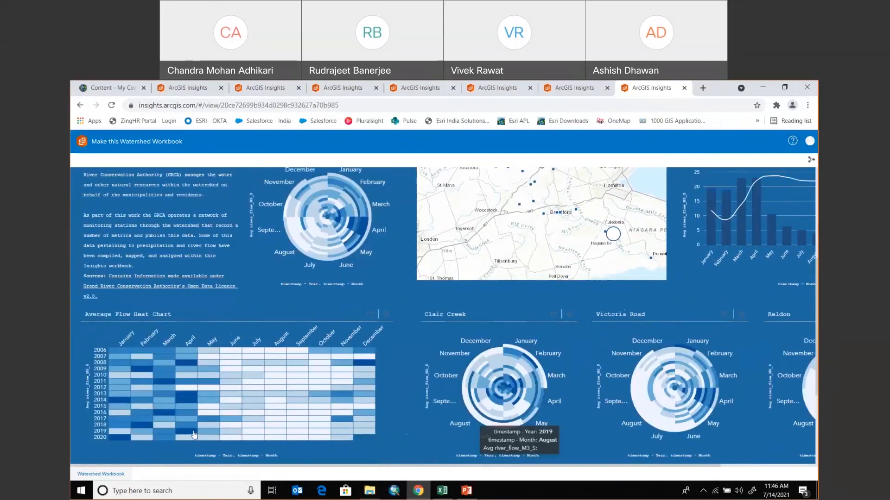
pyautogui.moveTo(194, 434)
pyautogui.moveTo(185, 368)
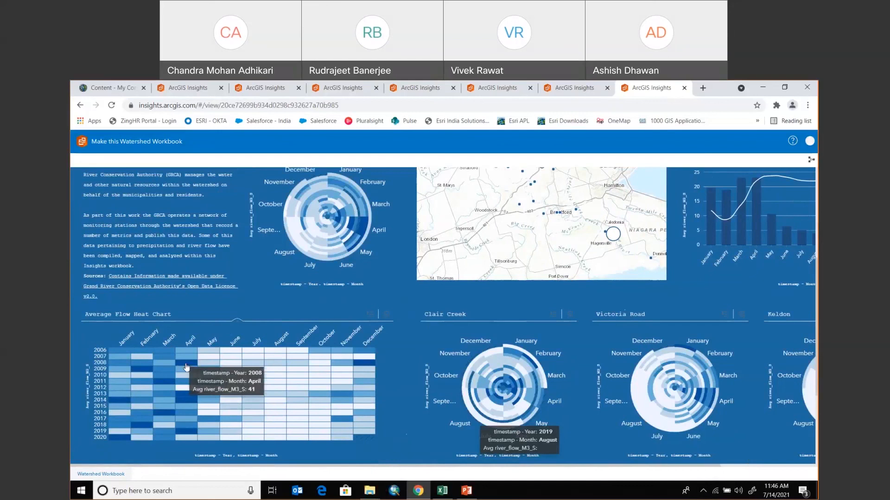
# - Select the April 2013 cell in the Average Flow Heat Chart and review the linked highlights across the watershed cards
pyautogui.click(187, 398)
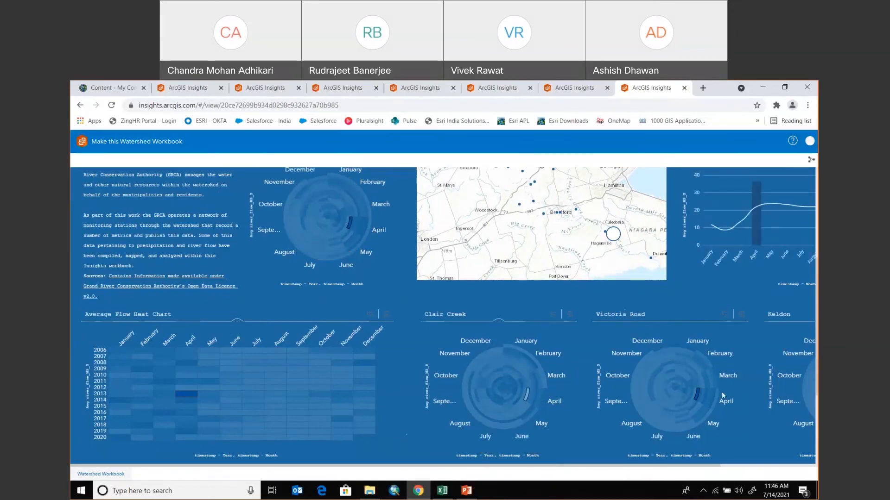
pyautogui.scroll(3, 688, 299)
pyautogui.scroll(1, 688, 304)
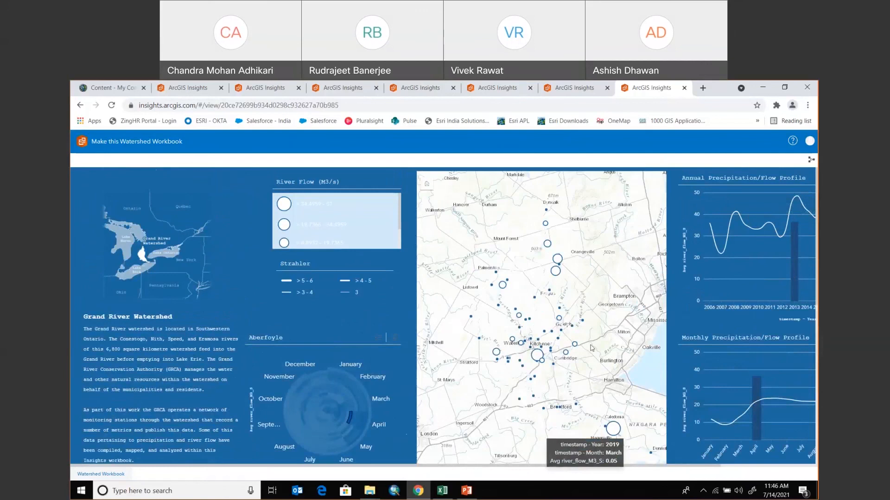
pyautogui.scroll(-5, 605, 345)
pyautogui.scroll(-3, 605, 348)
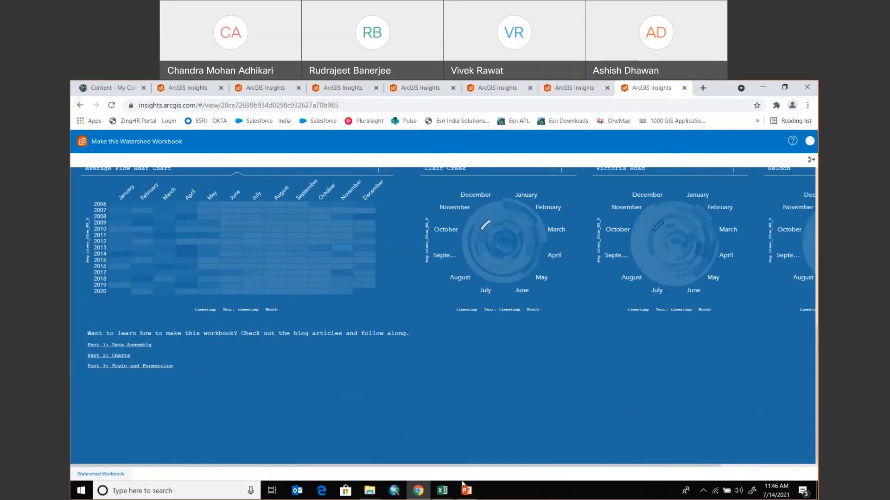
# - Switch to the Insights webinar presentation in PowerPoint, start the slide show and advance to the Summary slide
pyautogui.moveTo(466, 489)
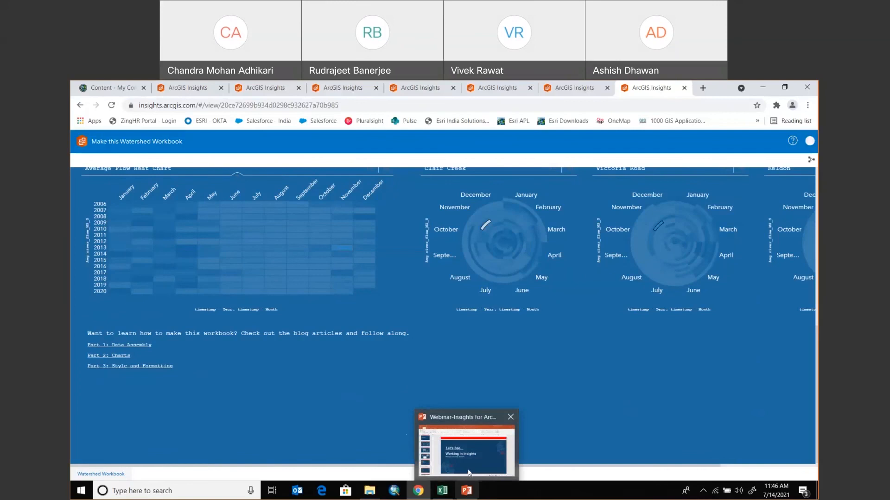
pyautogui.click(468, 471)
pyautogui.click(719, 476)
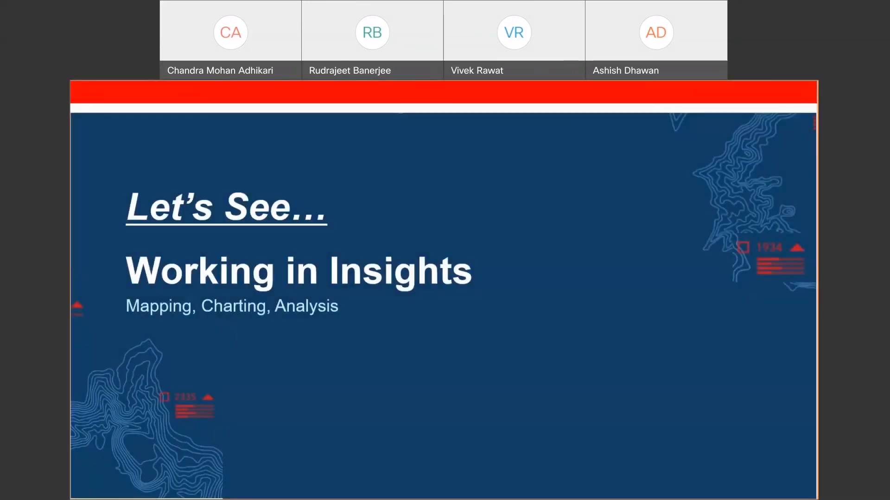
pyautogui.press('Right')
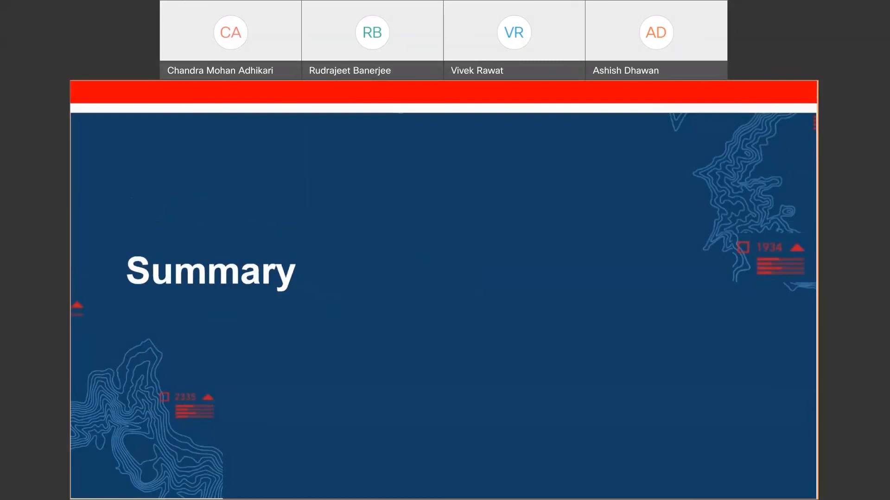